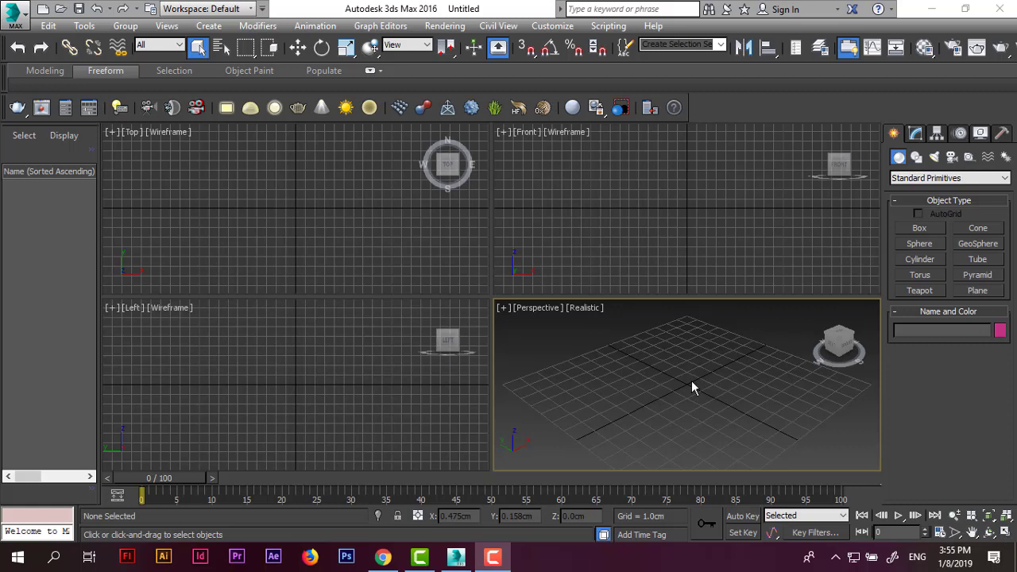
# - Make Perspective the active view and keep Standard Primitives as the object category
pyautogui.click(626, 239)
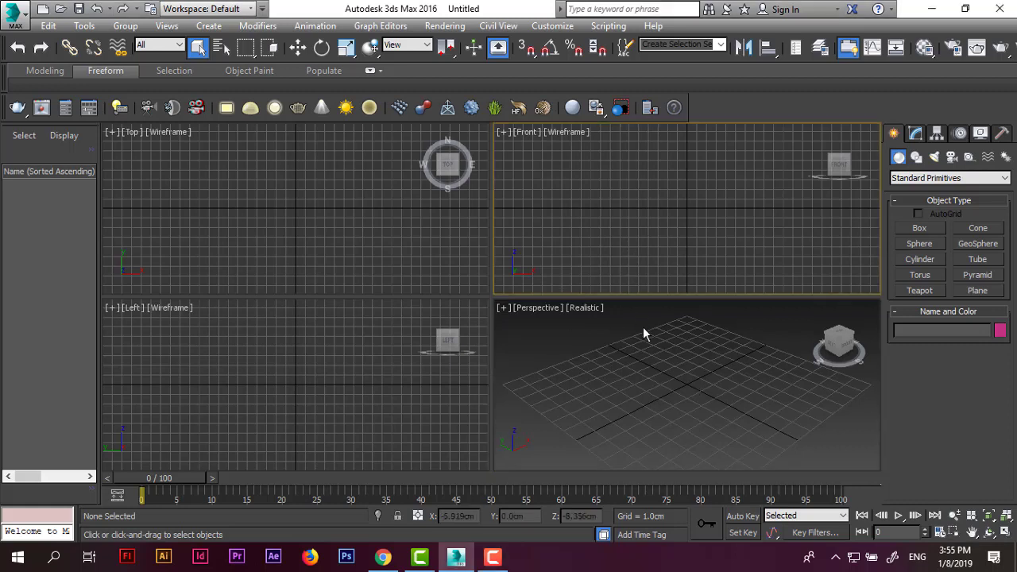
pyautogui.click(638, 376)
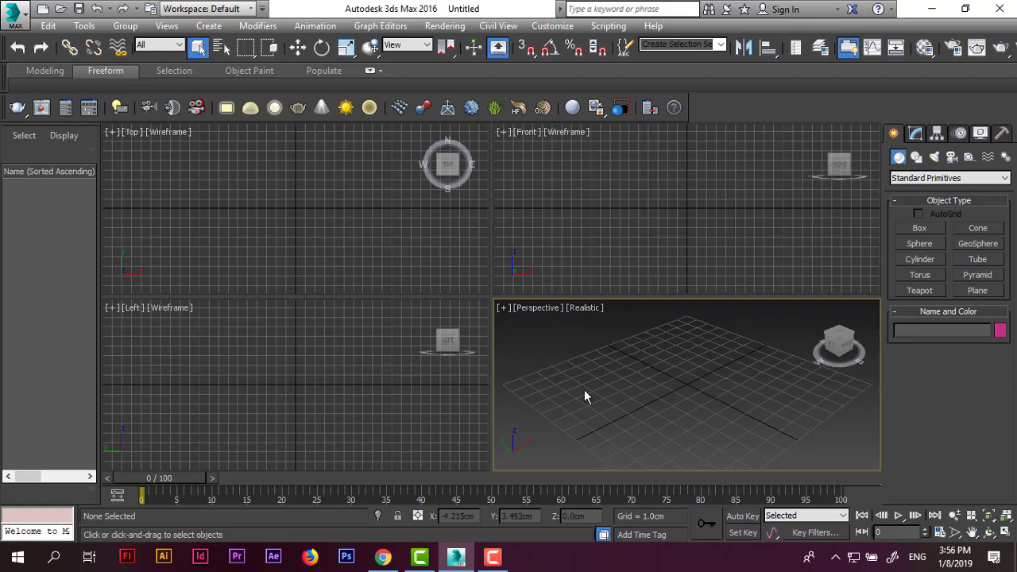
pyautogui.moveTo(840, 343)
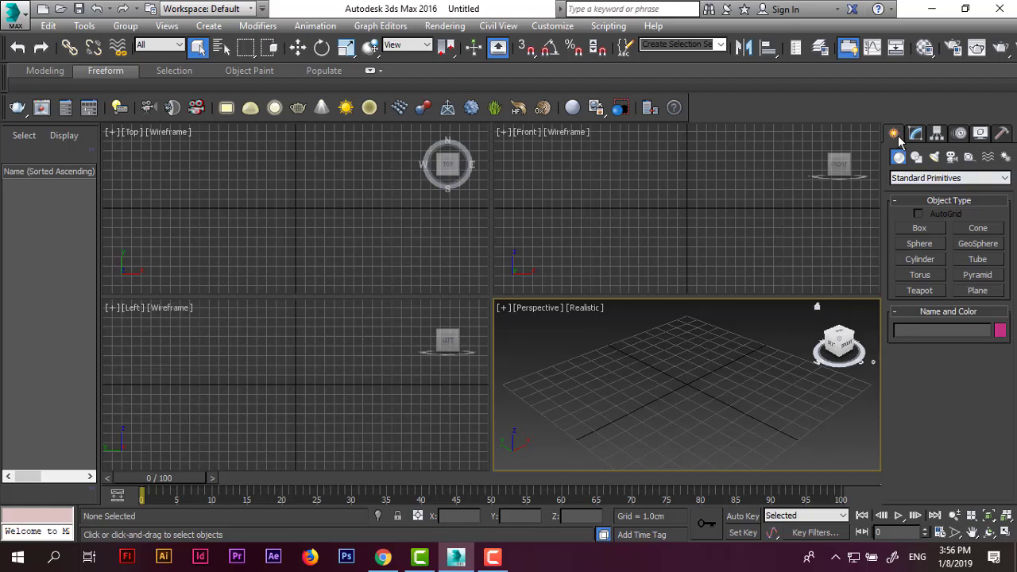
pyautogui.click(902, 178)
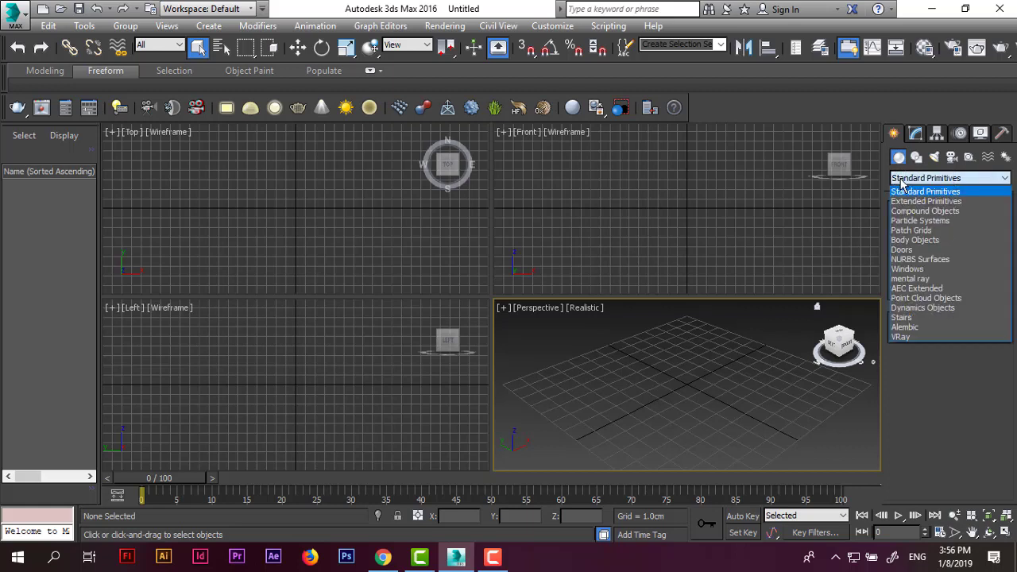
pyautogui.click(945, 191)
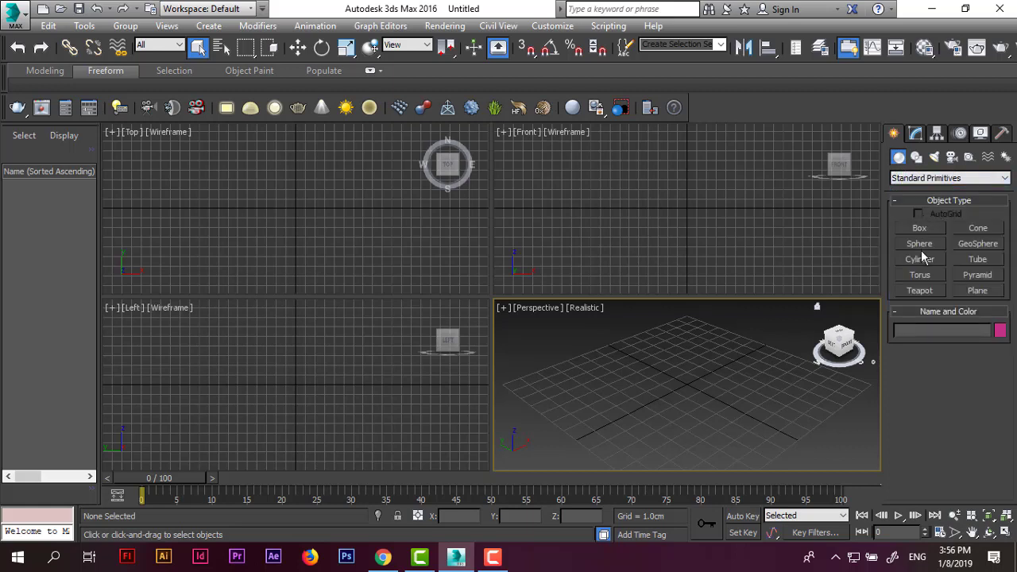
# - Preview Extended Primitives, return to Standard Primitives, and start the Box tool
pyautogui.click(911, 180)
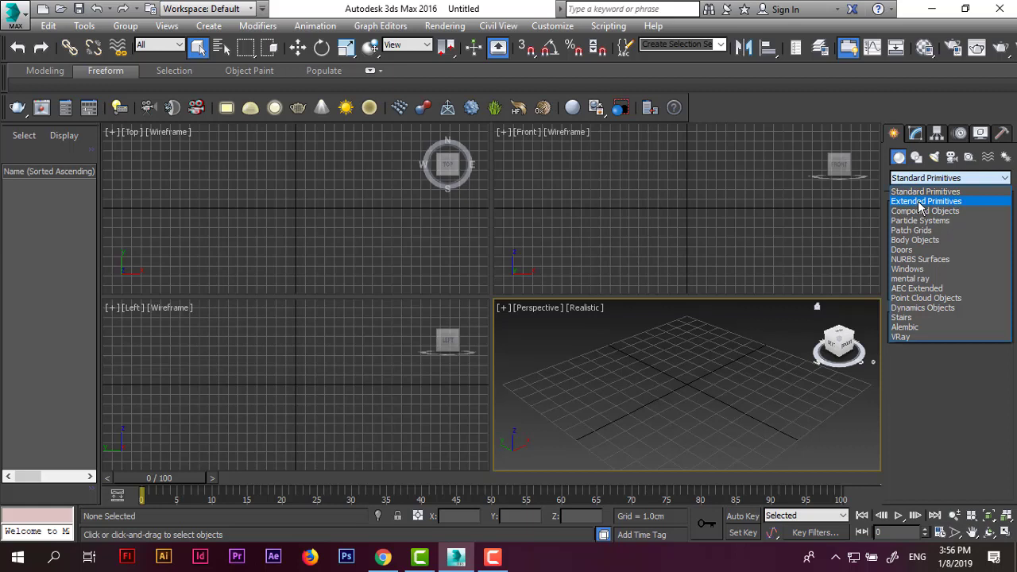
pyautogui.click(925, 192)
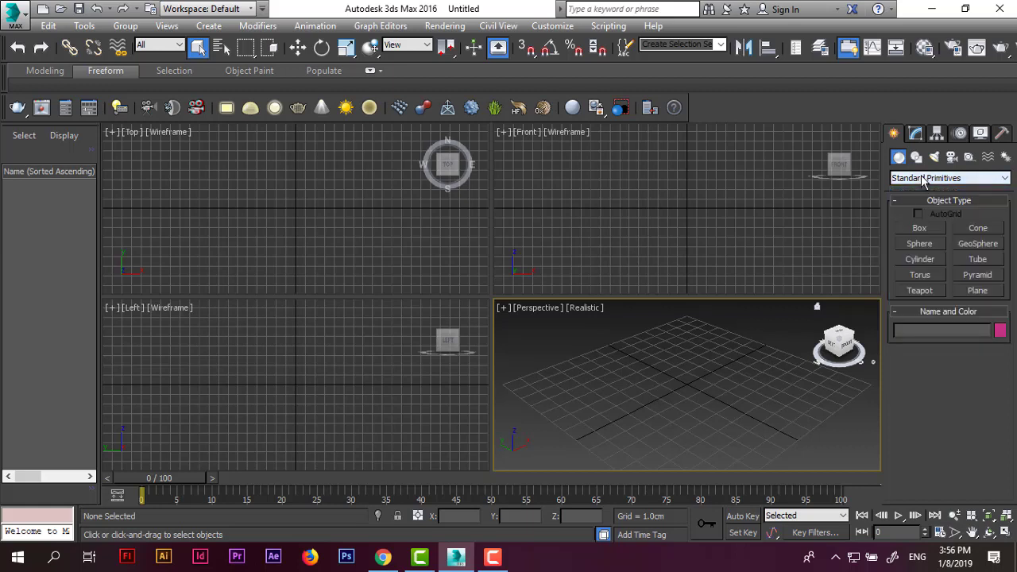
pyautogui.click(923, 179)
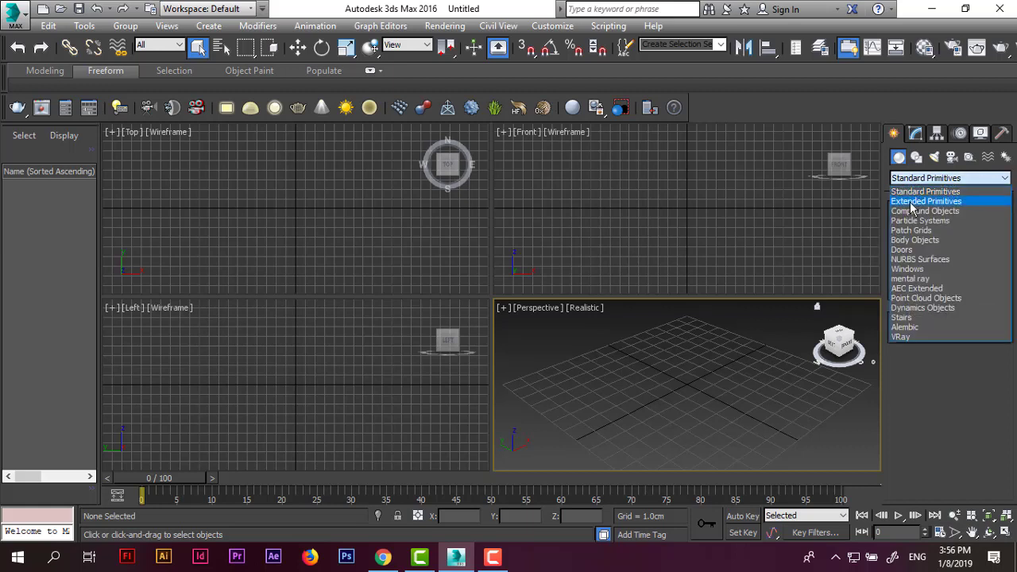
pyautogui.click(954, 202)
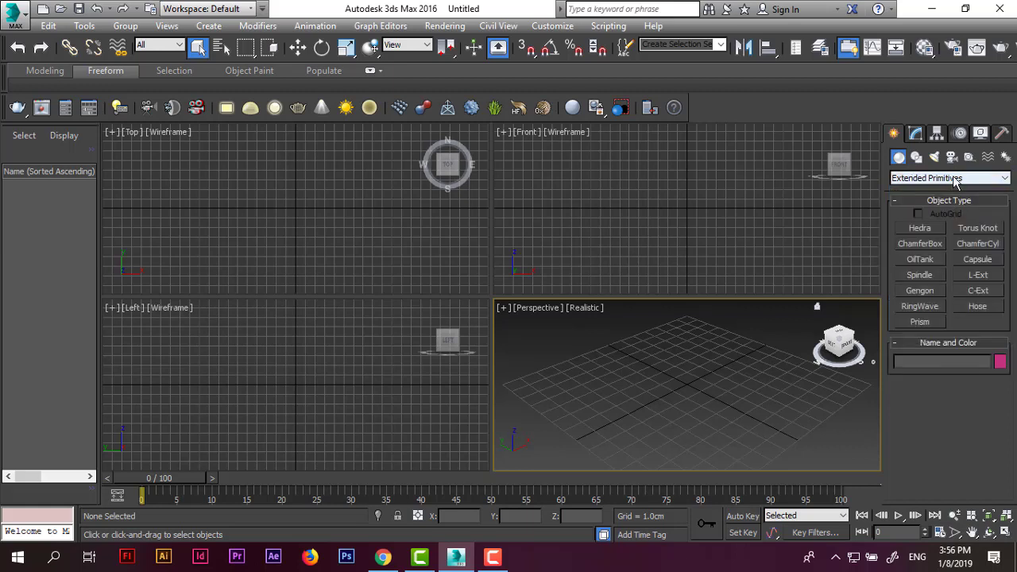
pyautogui.click(954, 181)
pyautogui.click(936, 192)
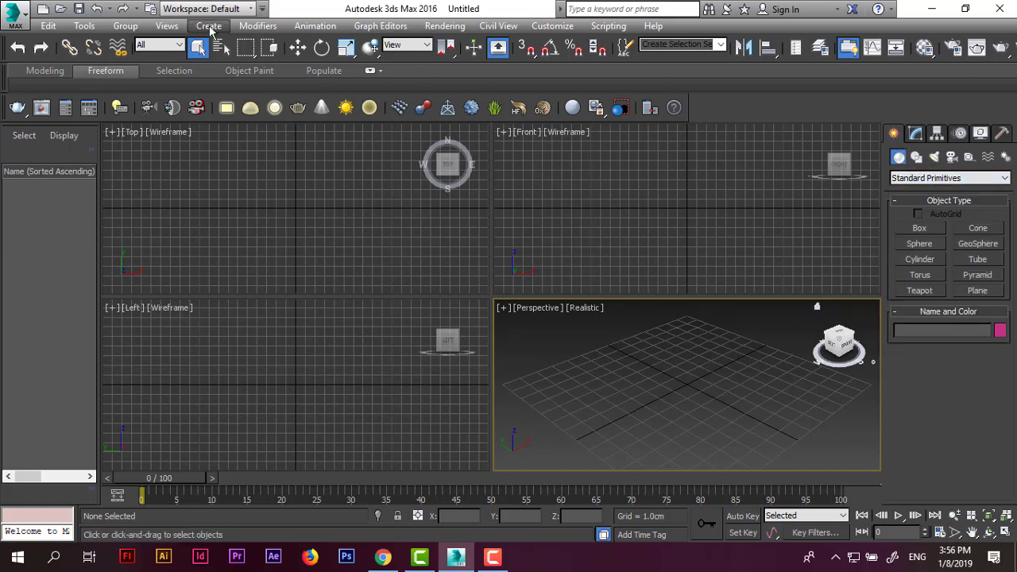
pyautogui.click(209, 26)
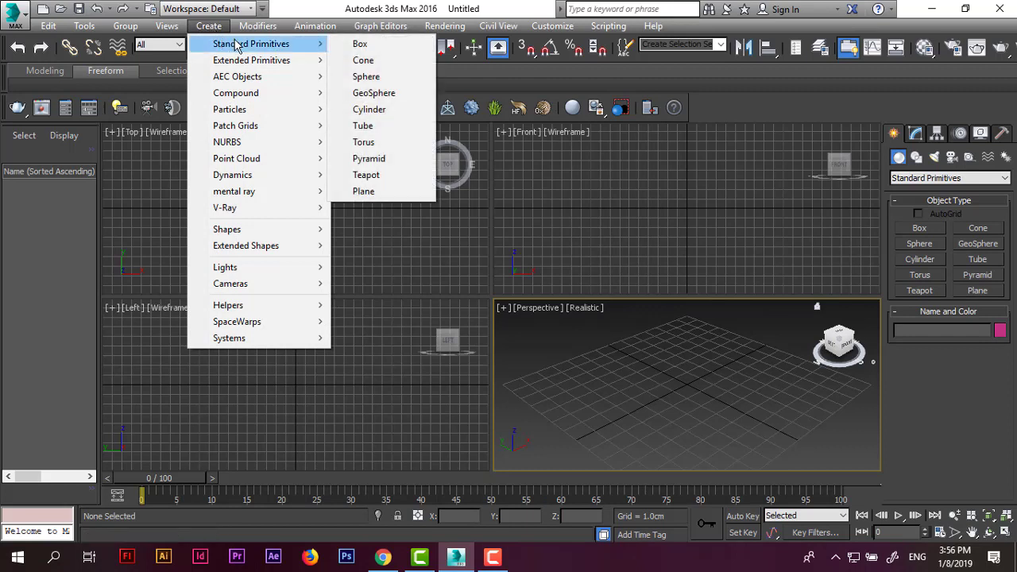
pyautogui.moveTo(251, 43)
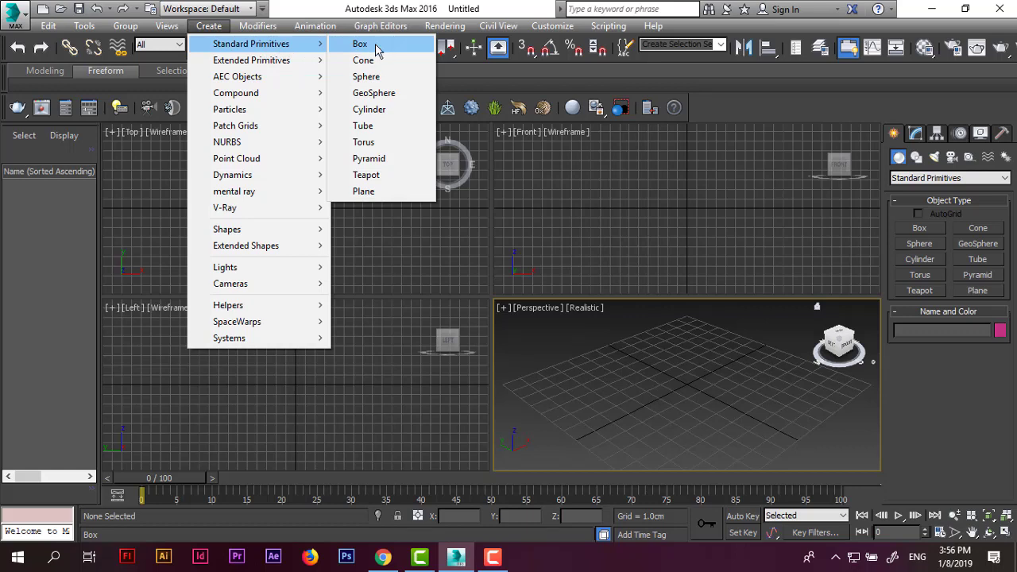
pyautogui.click(927, 225)
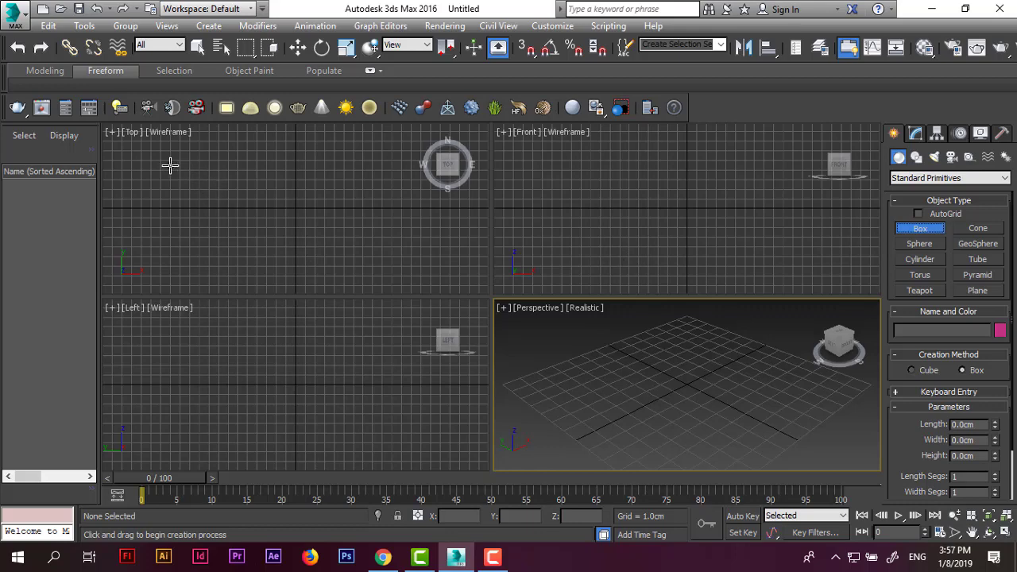
pyautogui.moveTo(167, 165)
pyautogui.mouseDown()
pyautogui.moveTo(347, 219)
pyautogui.moveTo(198, 206)
pyautogui.moveTo(363, 234)
pyautogui.moveTo(387, 256)
pyautogui.mouseUp()
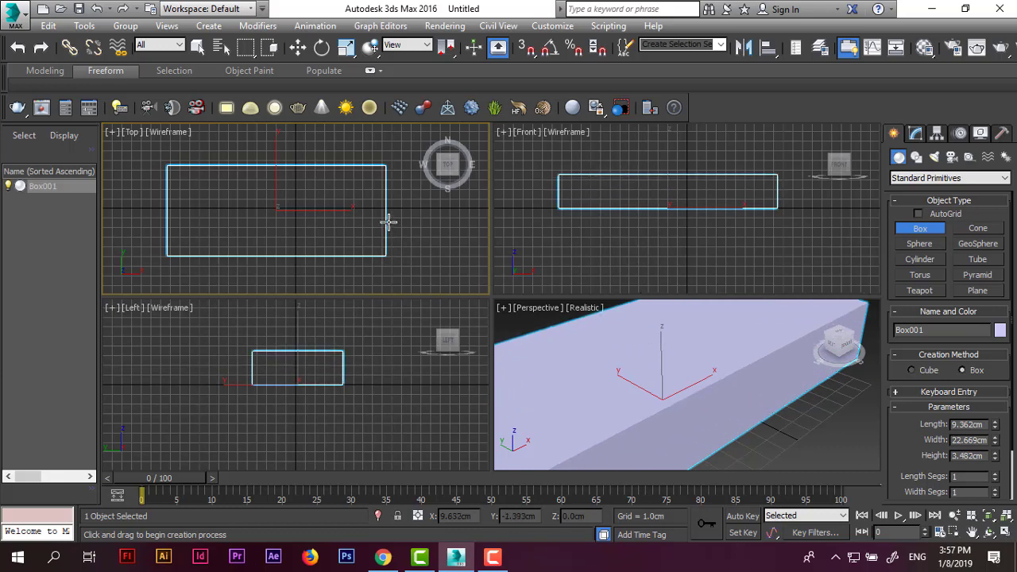
pyautogui.rightClick(688, 334)
pyautogui.scroll(-5, 763, 374)
pyautogui.scroll(3, 747, 382)
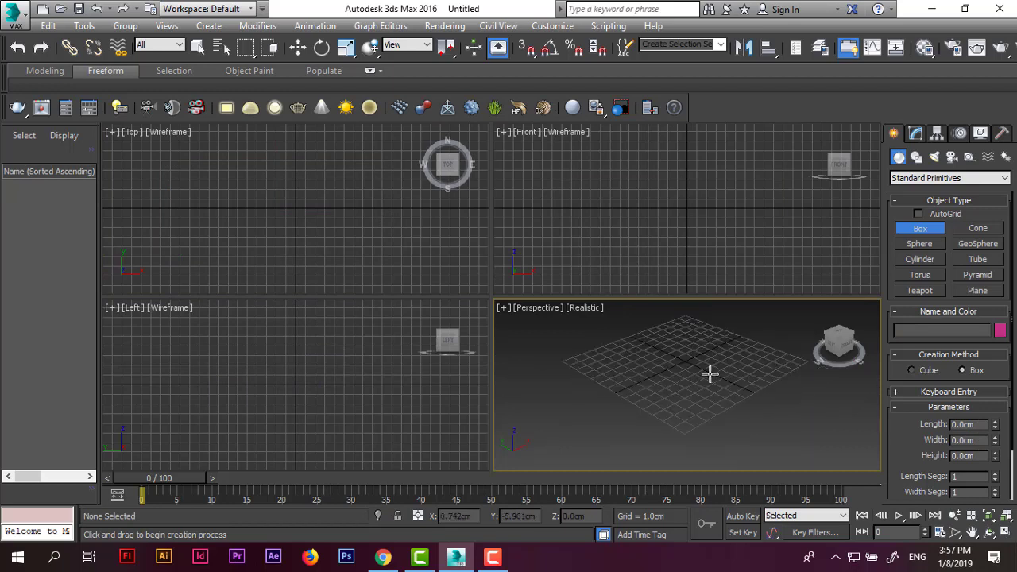
pyautogui.moveTo(645, 367); pyautogui.dragTo(660, 423)
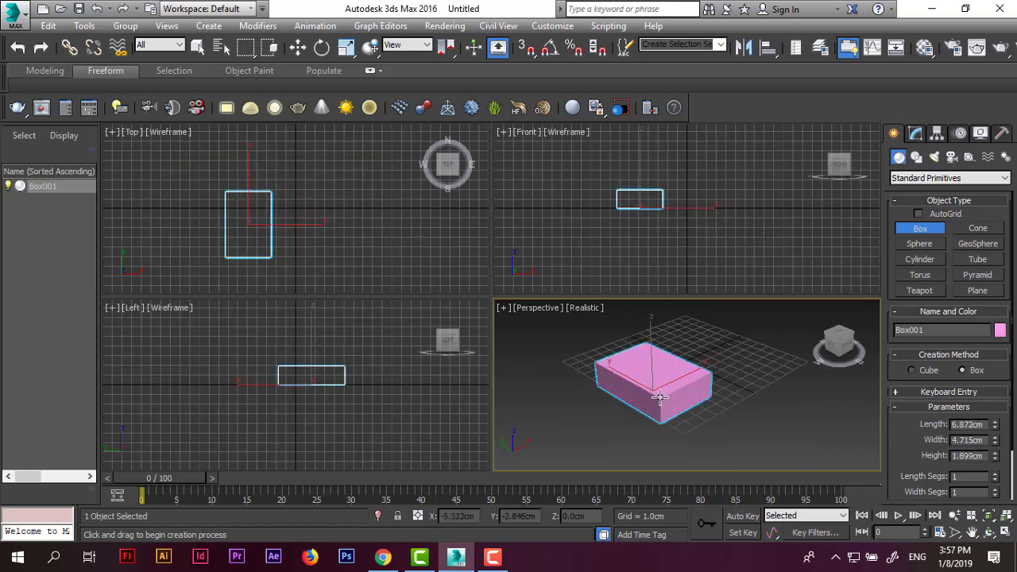
pyautogui.scroll(3, 711, 379)
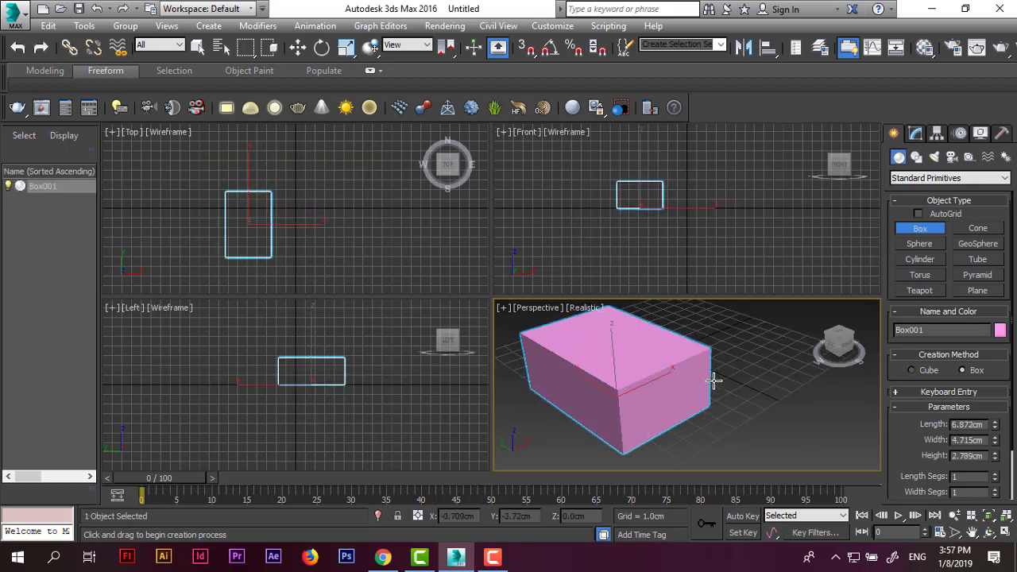
pyautogui.rightClick(858, 278)
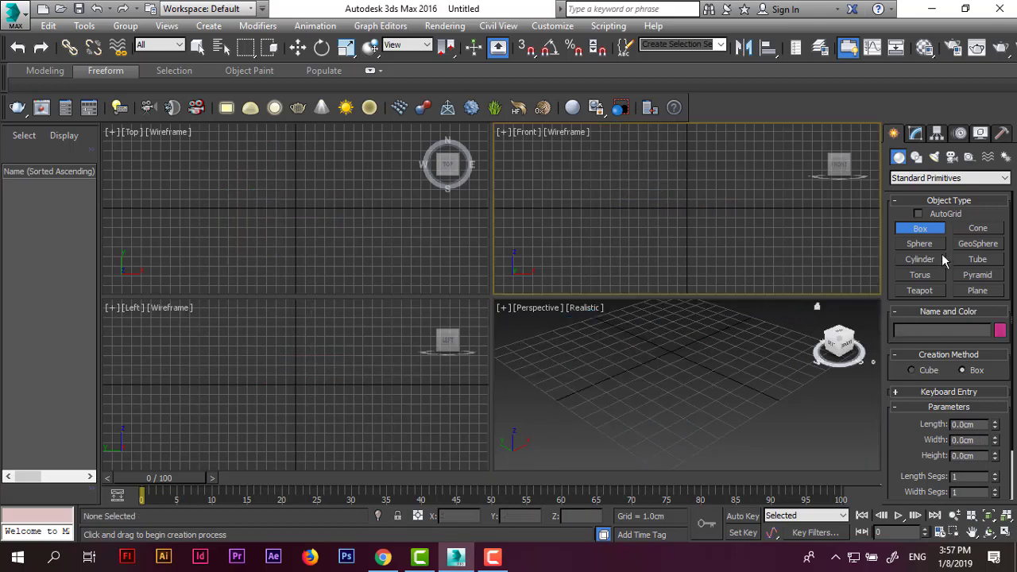
# - Draw a sphere in the Perspective view, then undo it
pyautogui.click(928, 247)
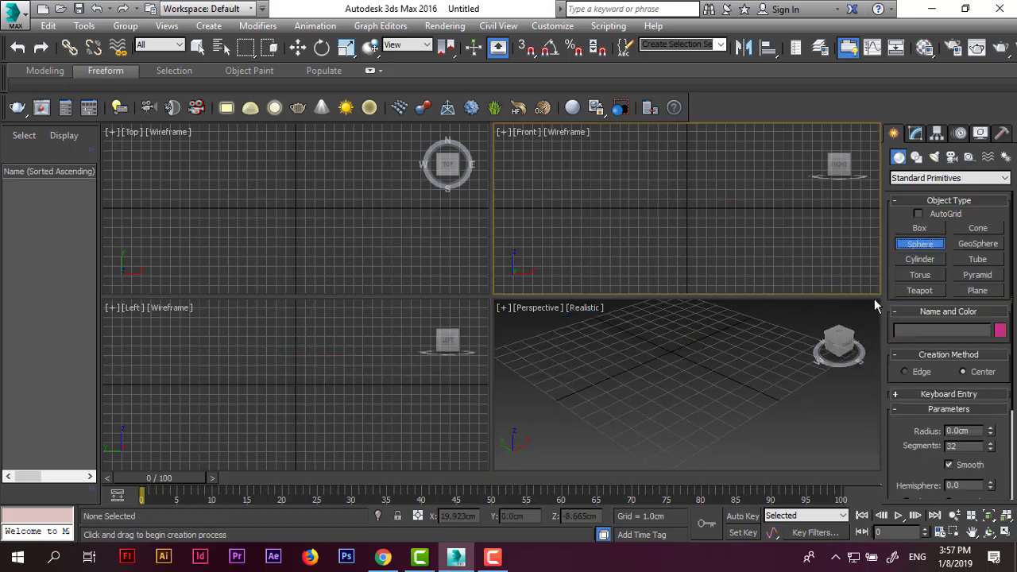
pyautogui.moveTo(665, 376); pyautogui.dragTo(705, 414)
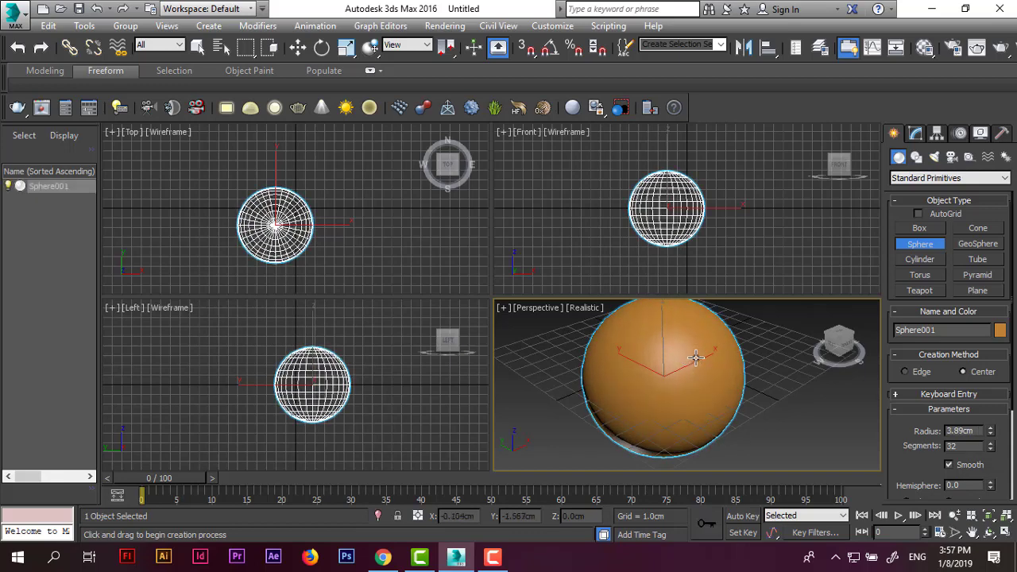
pyautogui.hotkey('ctrl', 'z')
# - Draw a cylinder with its base and height, then undo it
pyautogui.click(920, 259)
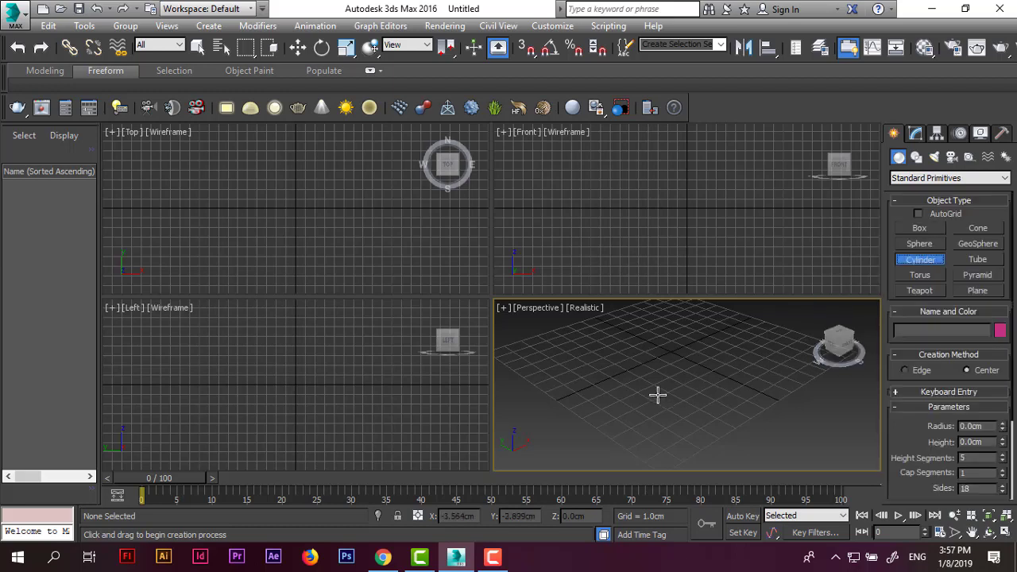
pyautogui.moveTo(650, 392); pyautogui.dragTo(678, 418)
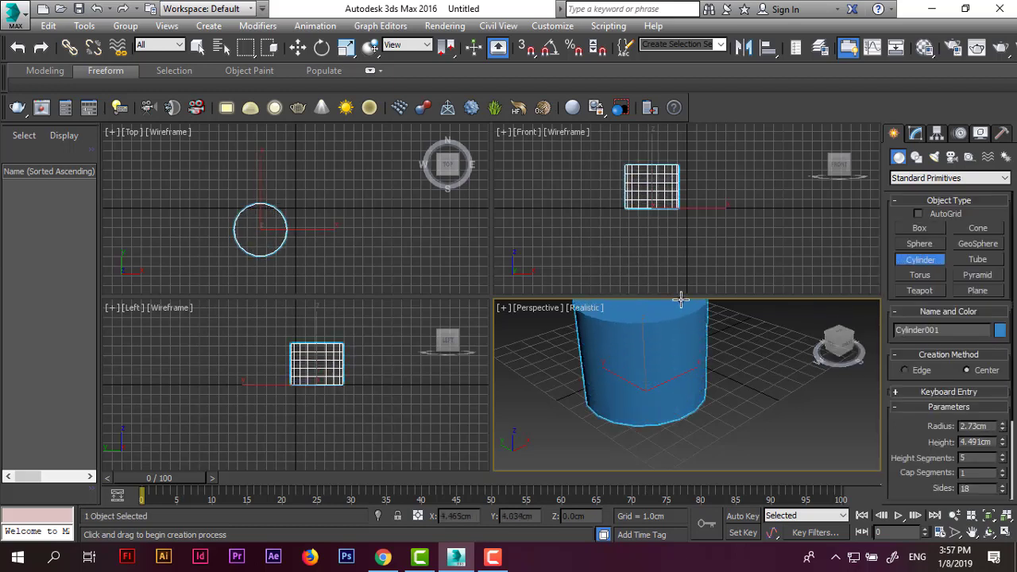
pyautogui.click(676, 221)
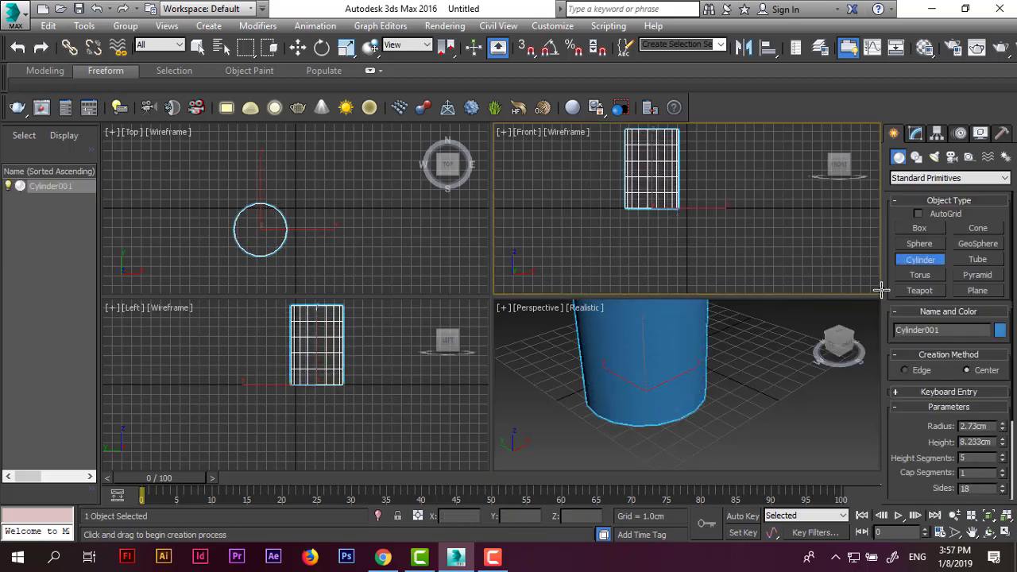
pyautogui.hotkey('ctrl', 'z')
# - Draw a torus (Radius 1 2.974cm, Radius 2 1.341cm), then delete it
pyautogui.click(921, 275)
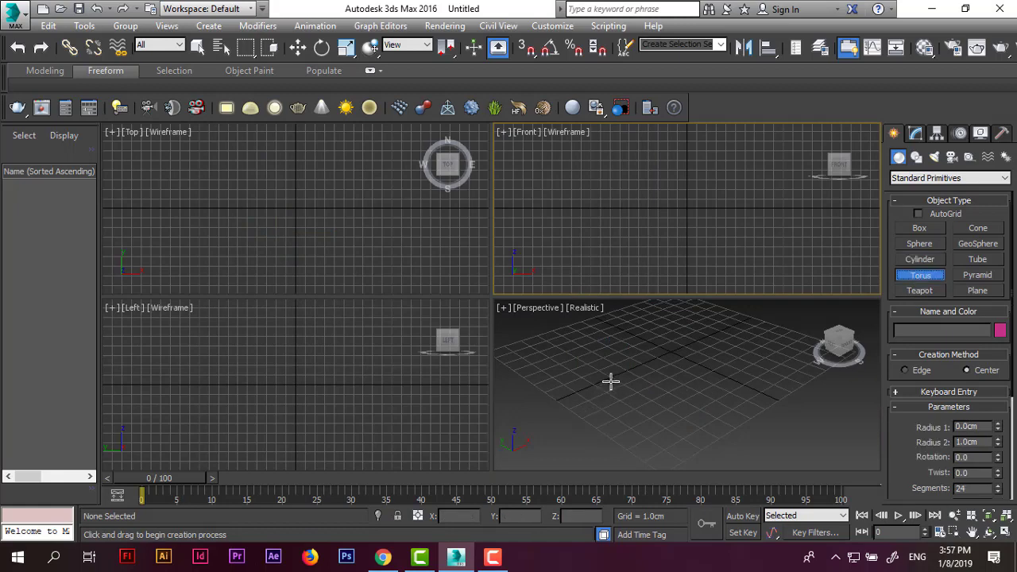
pyautogui.moveTo(609, 382); pyautogui.dragTo(690, 406)
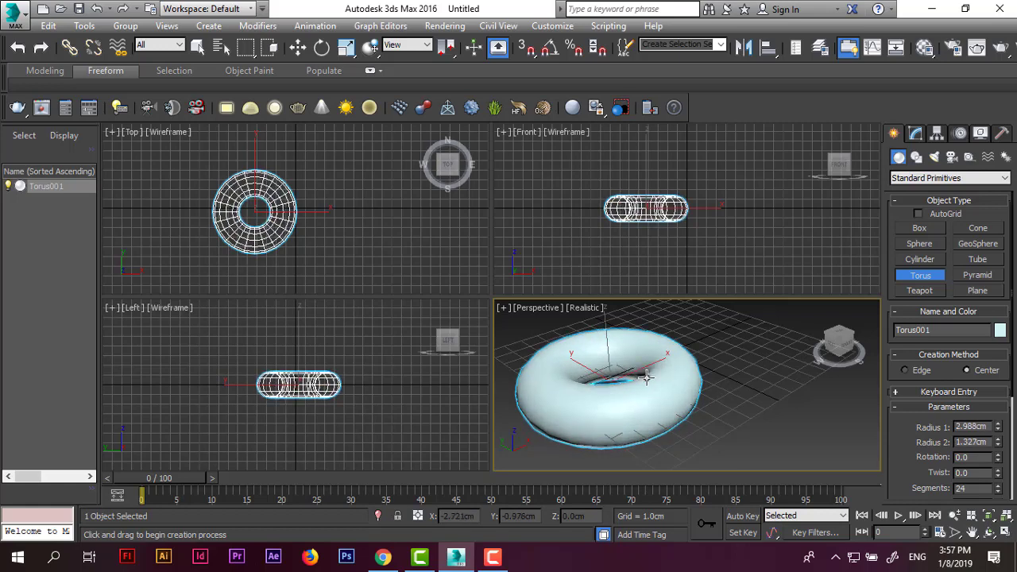
pyautogui.click(645, 380)
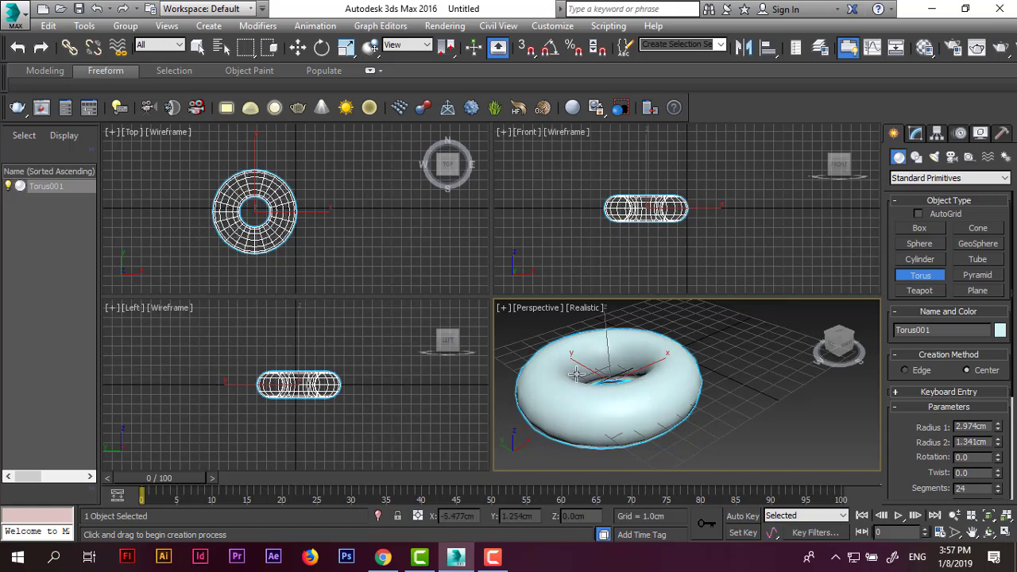
pyautogui.press('Delete')
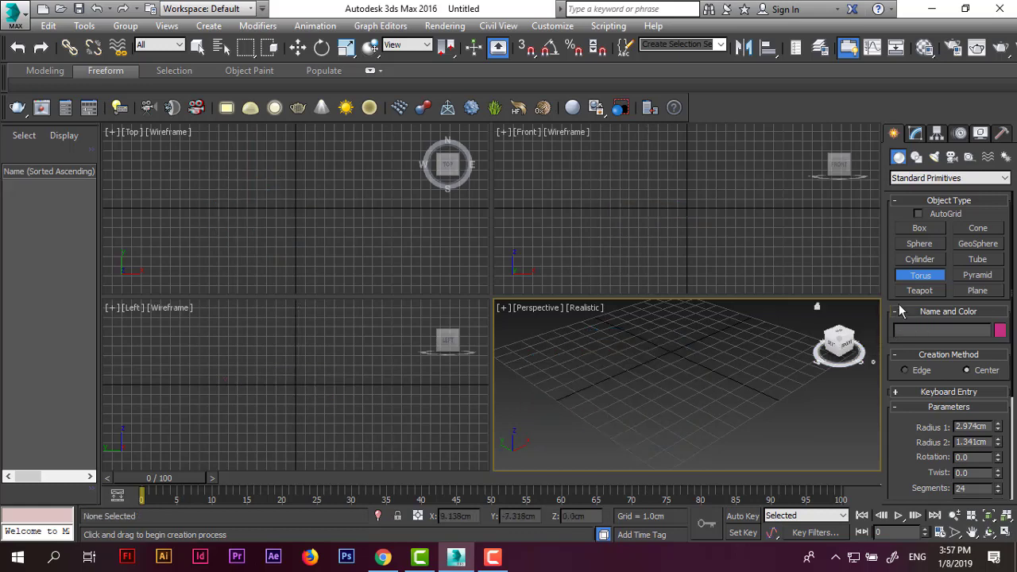
# - Draw a teapot in Perspective and move it down, then back up
pyautogui.click(910, 292)
pyautogui.moveTo(645, 377); pyautogui.dragTo(689, 405)
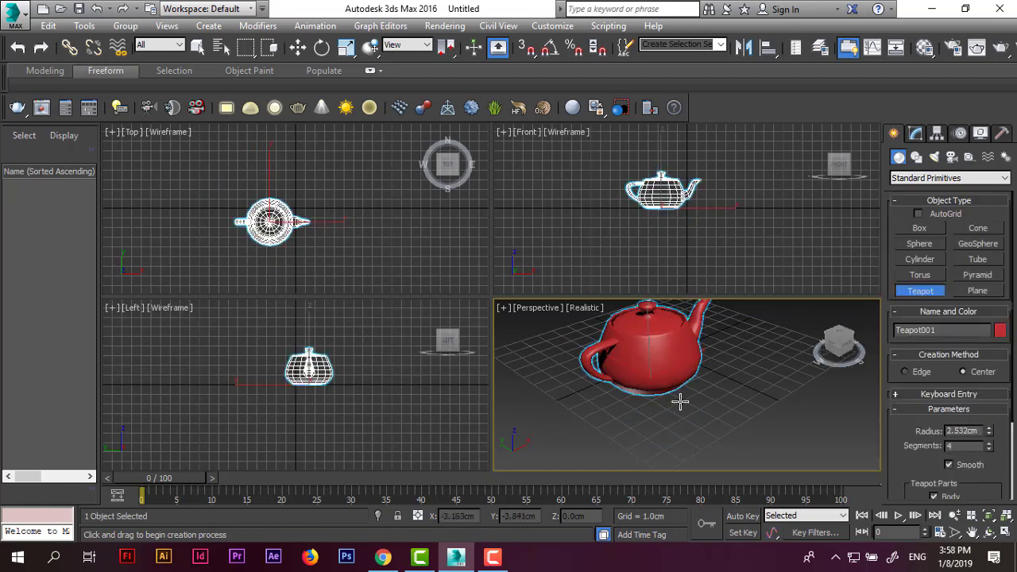
pyautogui.click(298, 47)
pyautogui.moveTo(644, 371); pyautogui.dragTo(659, 423)
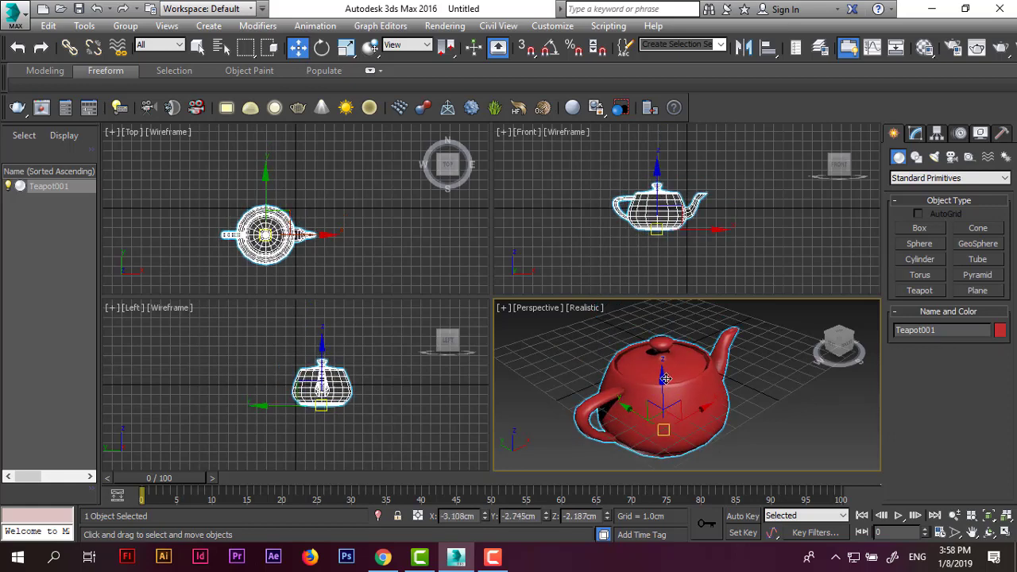
pyautogui.moveTo(665, 378)
pyautogui.mouseDown()
pyautogui.moveTo(665, 344)
pyautogui.moveTo(667, 354)
pyautogui.mouseUp()
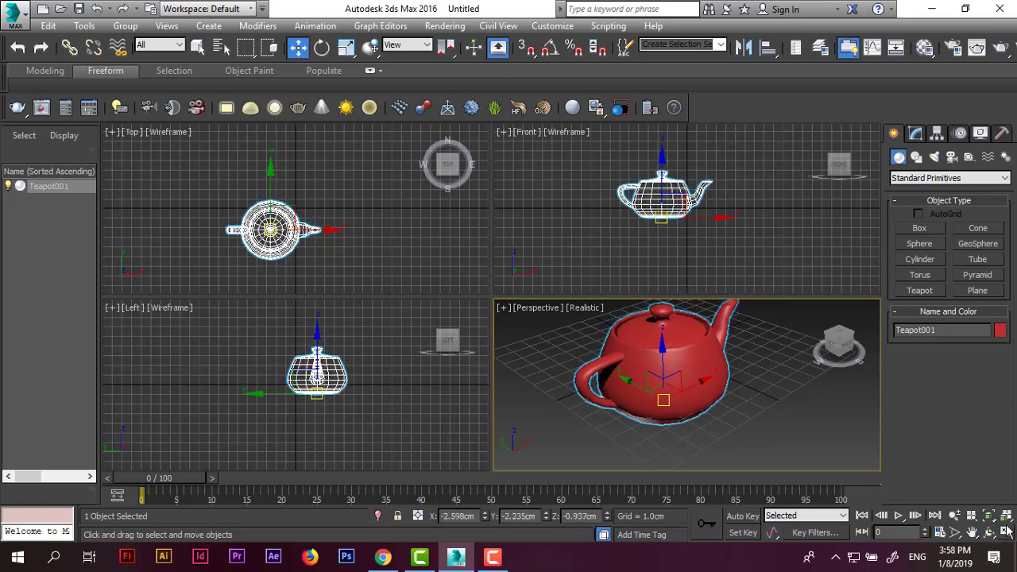
# - Zoom extents, maximize and orbit Perspective, restore four views, and delete the teapot
pyautogui.click(1006, 516)
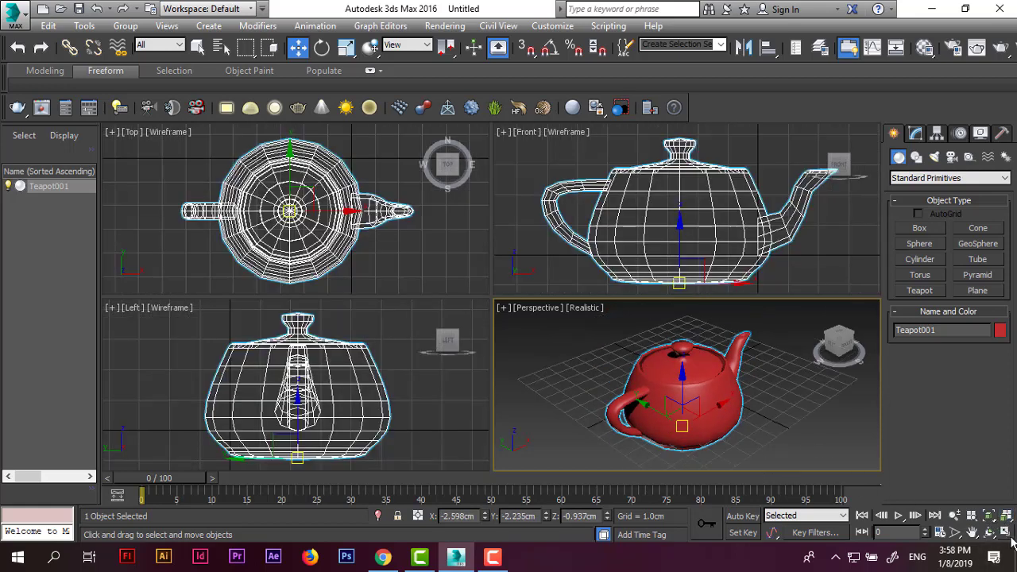
pyautogui.click(1001, 533)
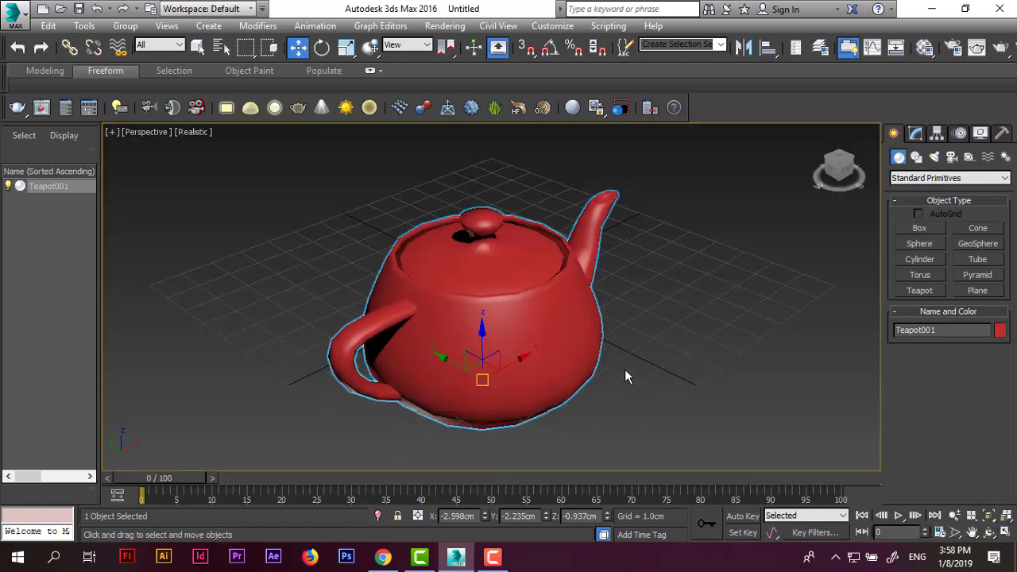
pyautogui.moveTo(546, 377)
pyautogui.keyDown('alt'); pyautogui.mouseDown(button='middle')
pyautogui.moveTo(345, 292)
pyautogui.moveTo(352, 250)
pyautogui.moveTo(481, 286)
pyautogui.moveTo(552, 334)
pyautogui.moveTo(416, 336)
pyautogui.moveTo(509, 334)
pyautogui.moveTo(469, 333)
pyautogui.moveTo(471, 322)
pyautogui.moveTo(468, 343)
pyautogui.moveTo(545, 310)
pyautogui.moveTo(472, 325)
pyautogui.moveTo(493, 322)
pyautogui.mouseUp(button='middle'); pyautogui.keyUp('alt')
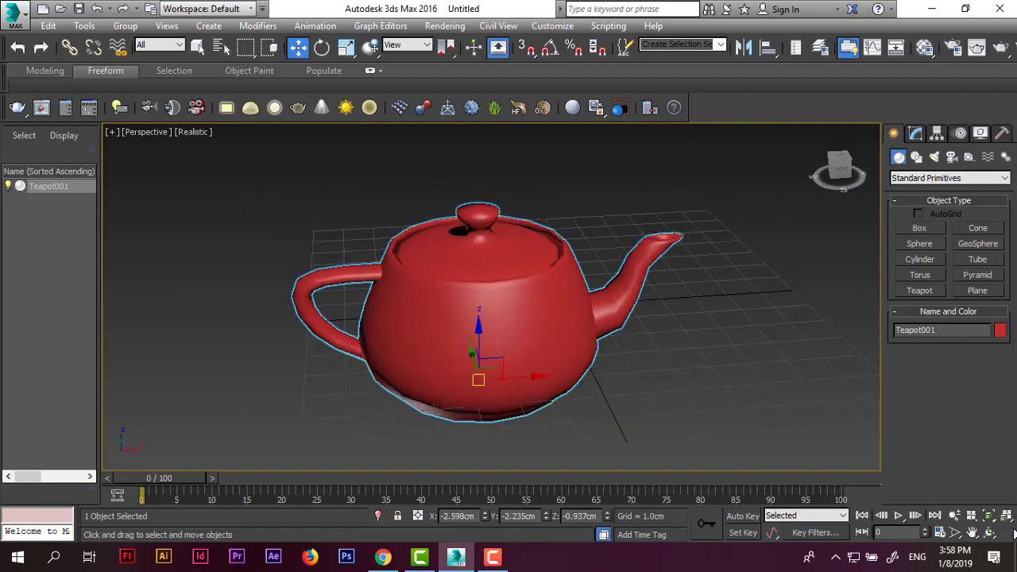
pyautogui.click(1008, 532)
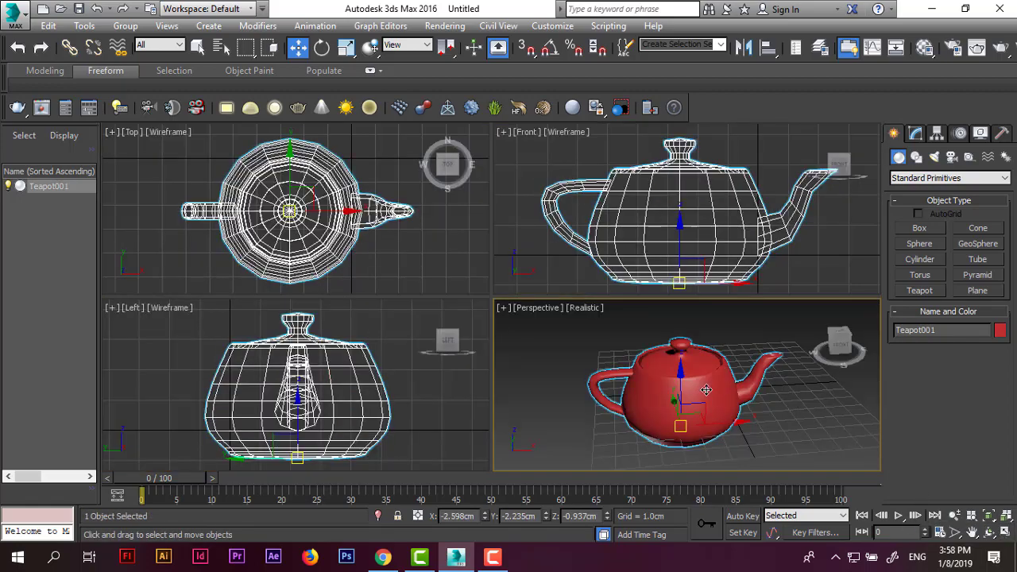
pyautogui.press('Delete')
# - Build a pointed cone on the grid, cancelling the first attempt, then undo it
pyautogui.click(977, 228)
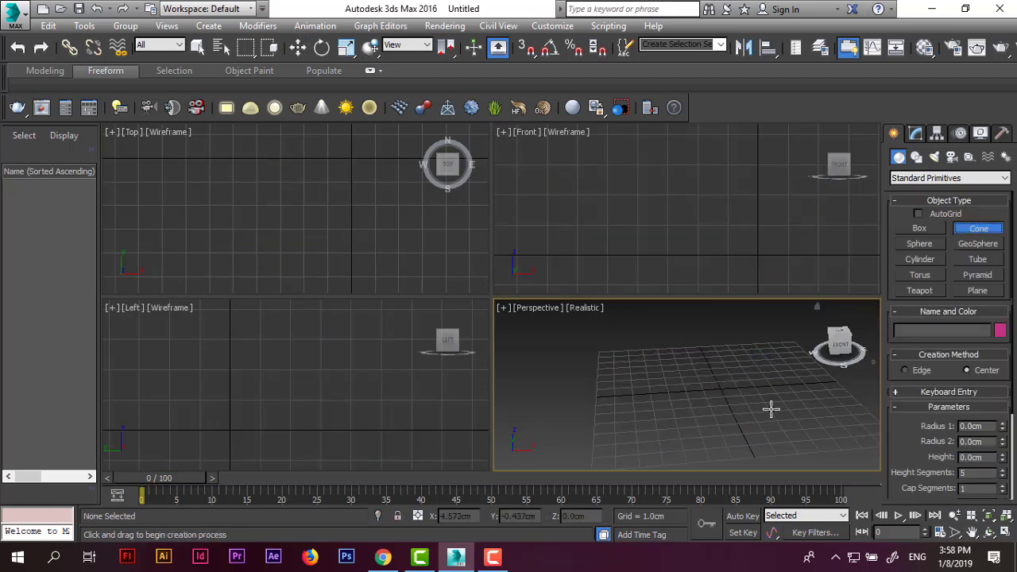
pyautogui.moveTo(675, 405); pyautogui.dragTo(719, 430)
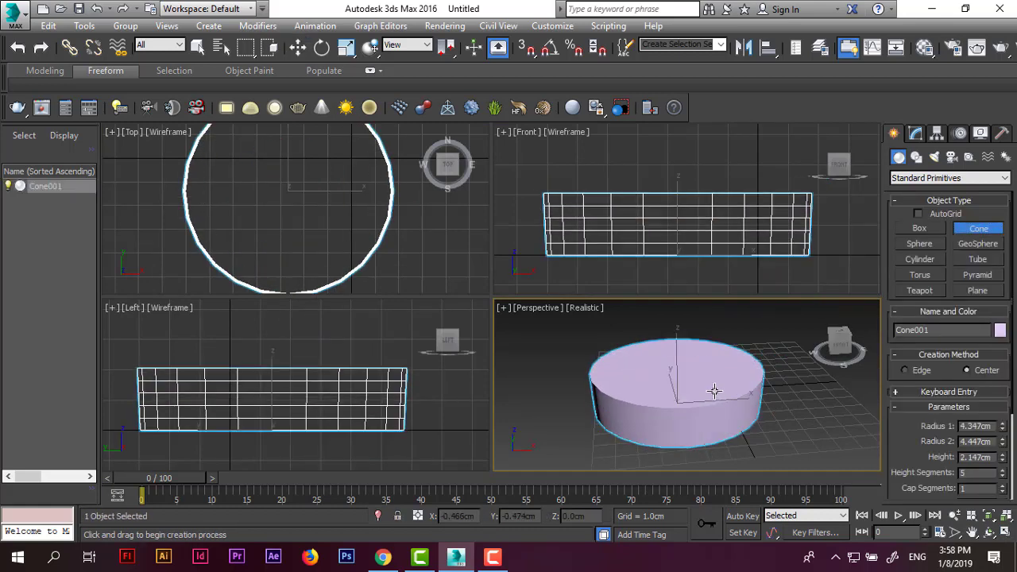
pyautogui.rightClick(713, 391)
pyautogui.moveTo(659, 412); pyautogui.dragTo(711, 438)
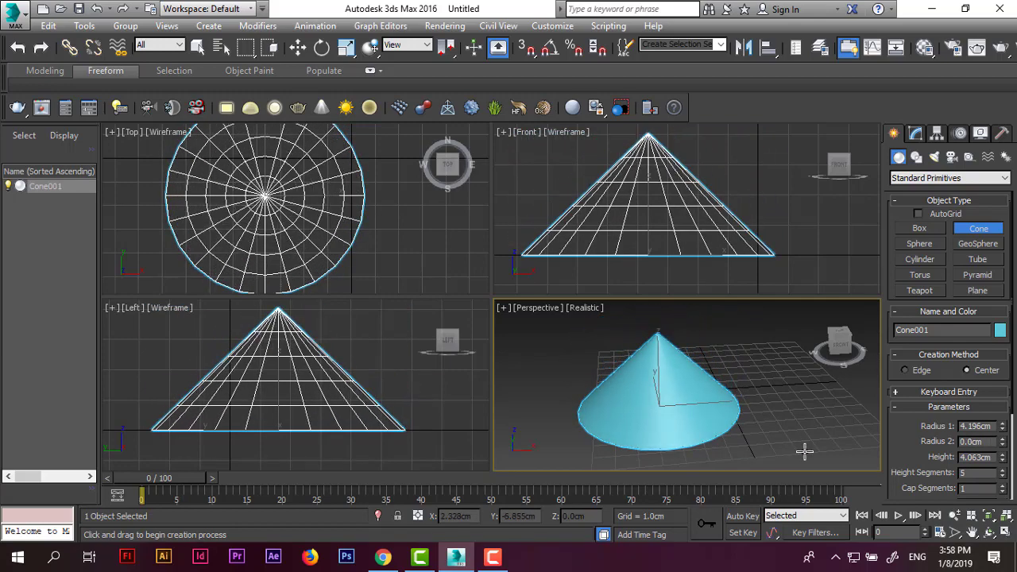
pyautogui.click(755, 470)
pyautogui.hotkey('ctrl', 'z')
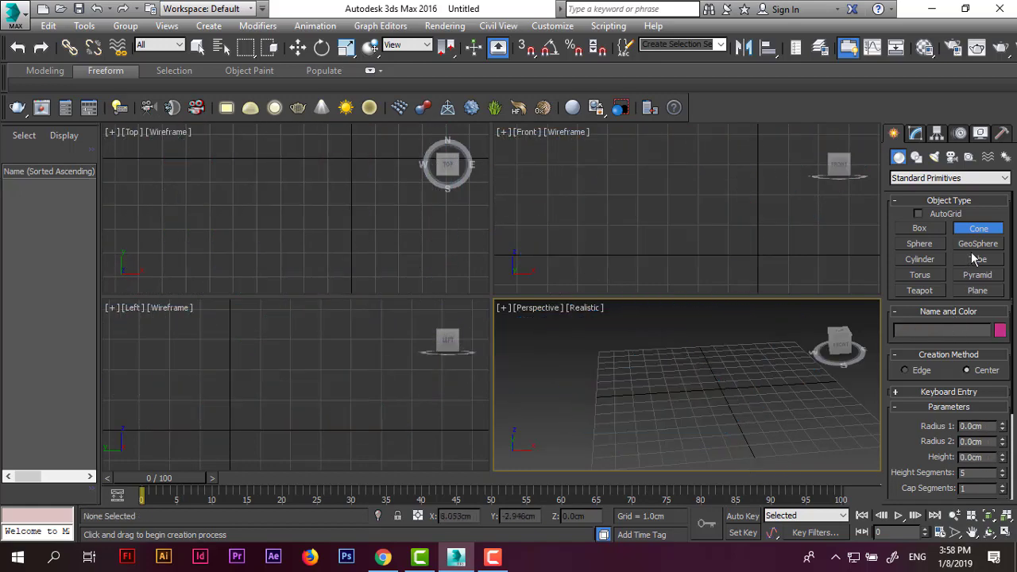
# - Create a GeoSphere of radius 2.659cm on the Perspective grid
pyautogui.click(975, 247)
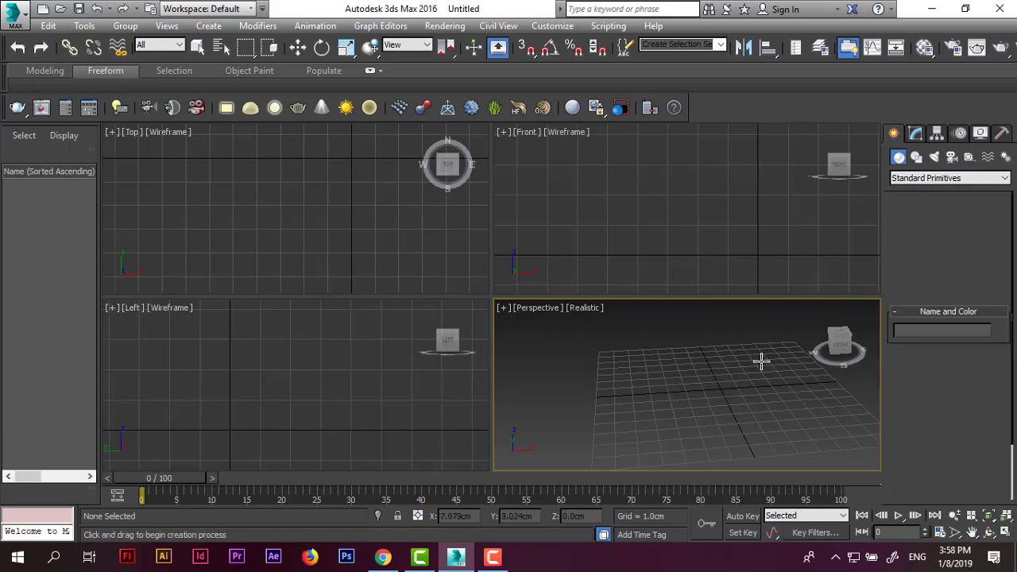
pyautogui.moveTo(726, 398); pyautogui.dragTo(745, 412)
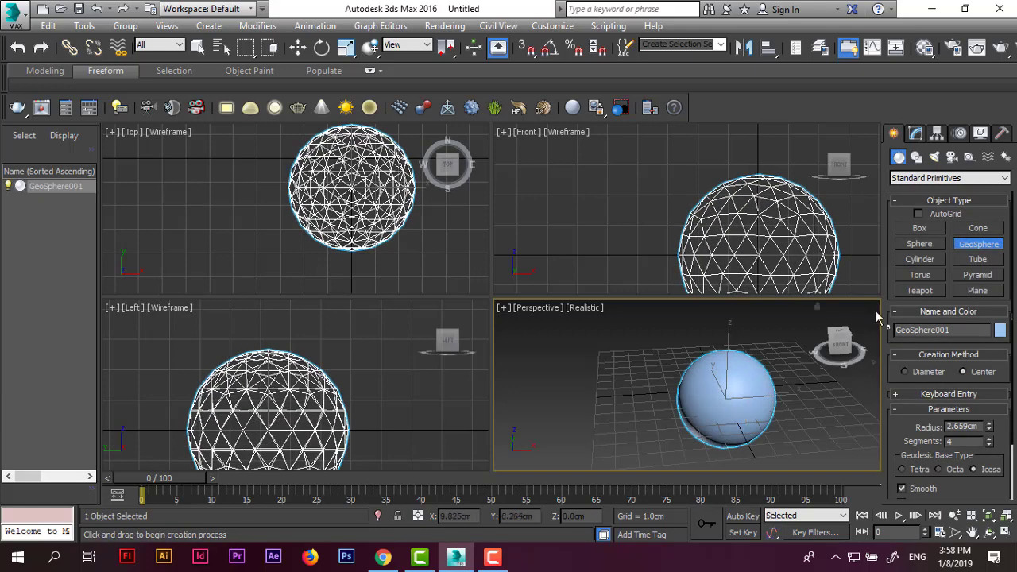
pyautogui.click(919, 244)
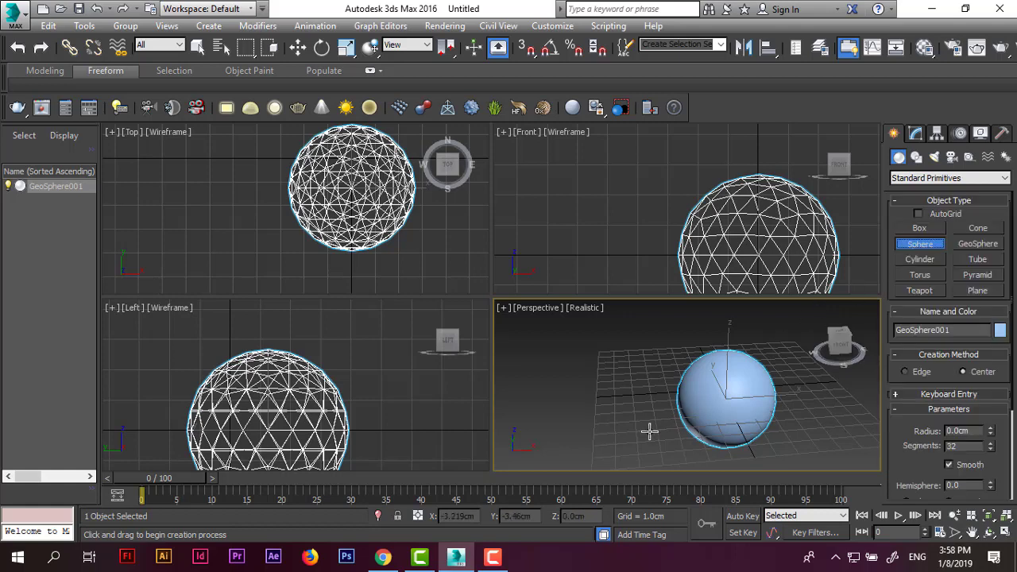
# - Add Sphere001 (radius 3.161cm, 32 segments) beside the GeoSphere, pan Front, and maximize Perspective
pyautogui.moveTo(586, 402); pyautogui.dragTo(620, 421)
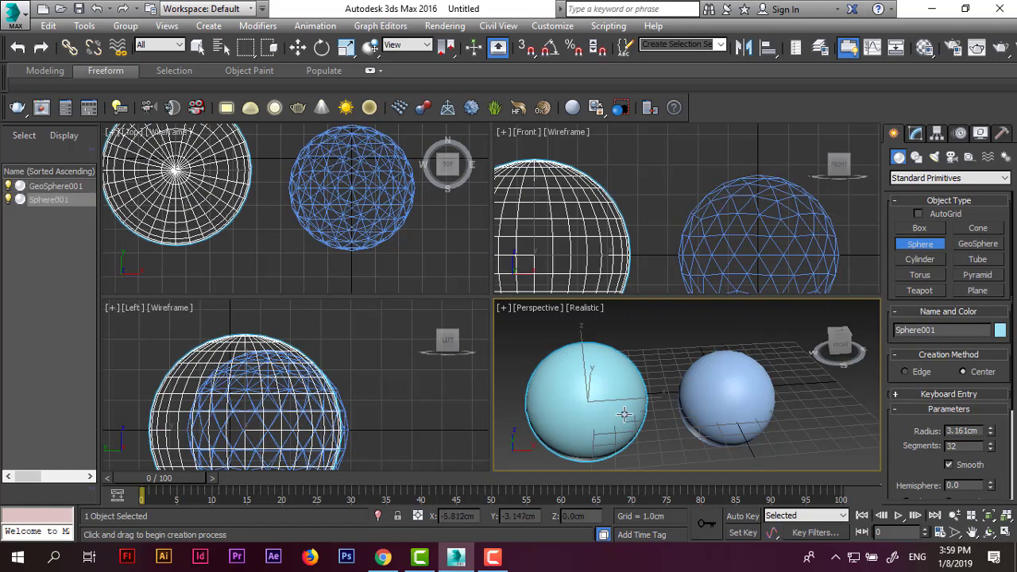
pyautogui.click(297, 48)
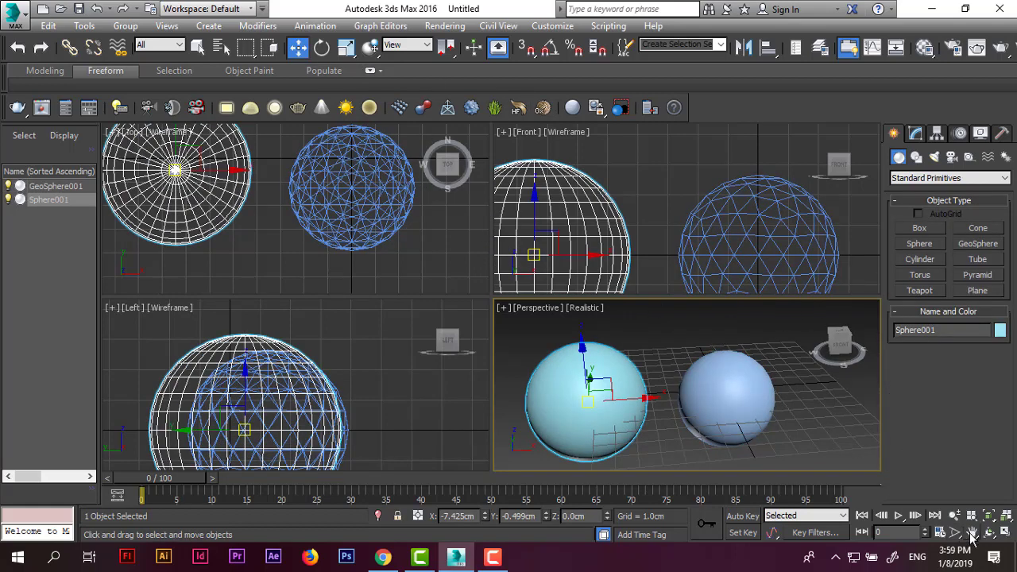
pyautogui.click(971, 531)
pyautogui.moveTo(736, 284); pyautogui.dragTo(719, 225)
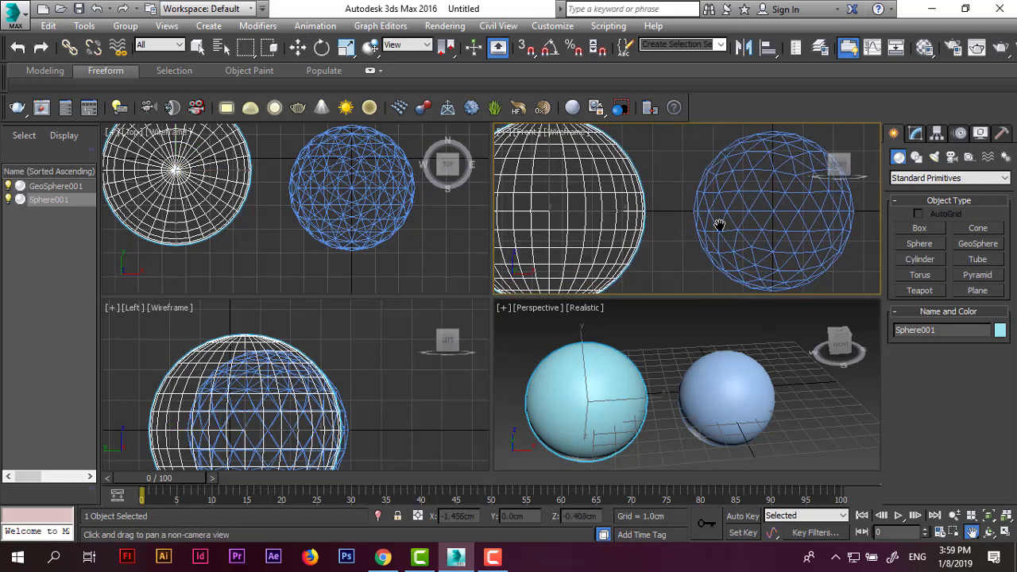
pyautogui.click(596, 391)
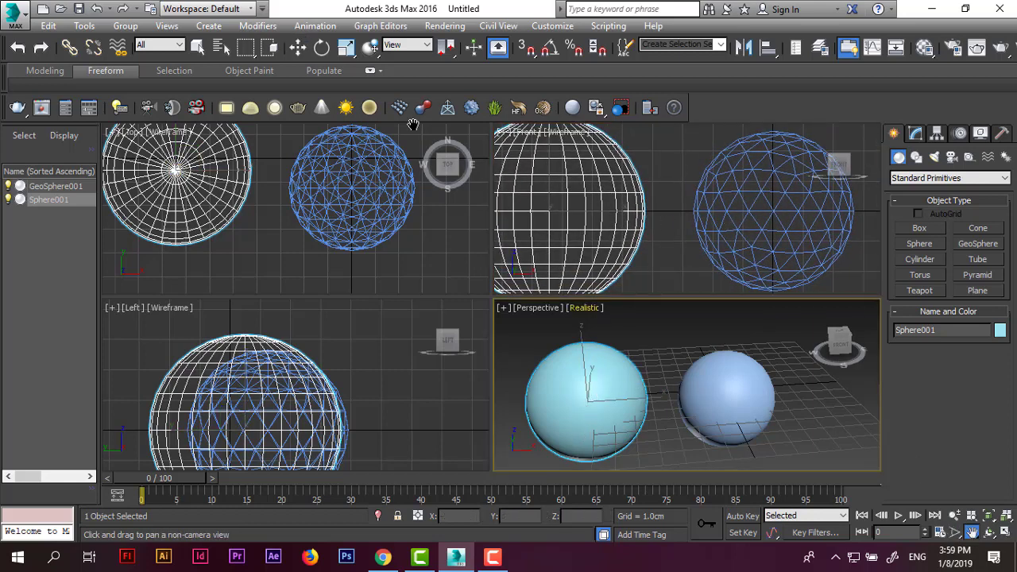
pyautogui.click(298, 48)
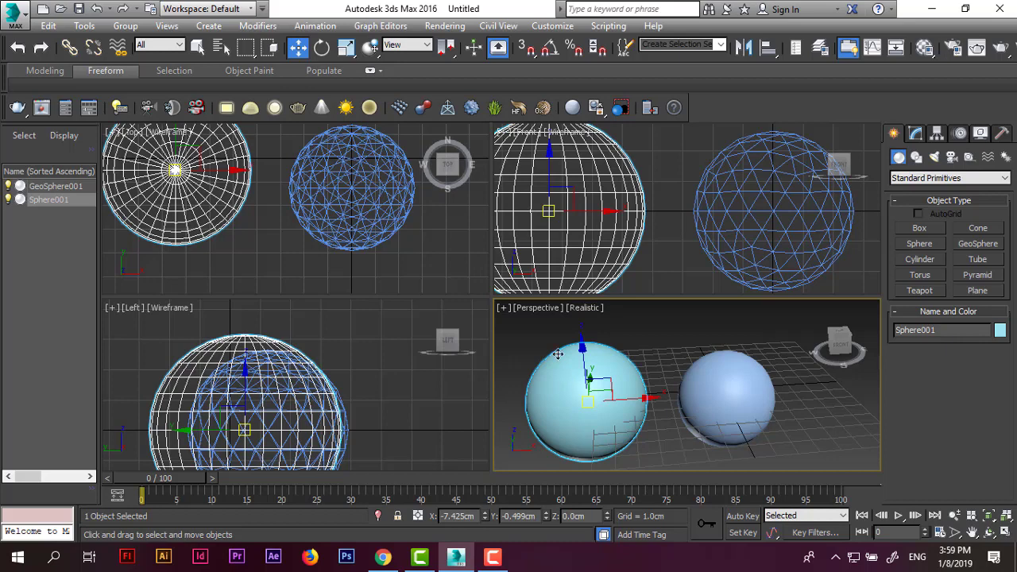
pyautogui.click(1007, 532)
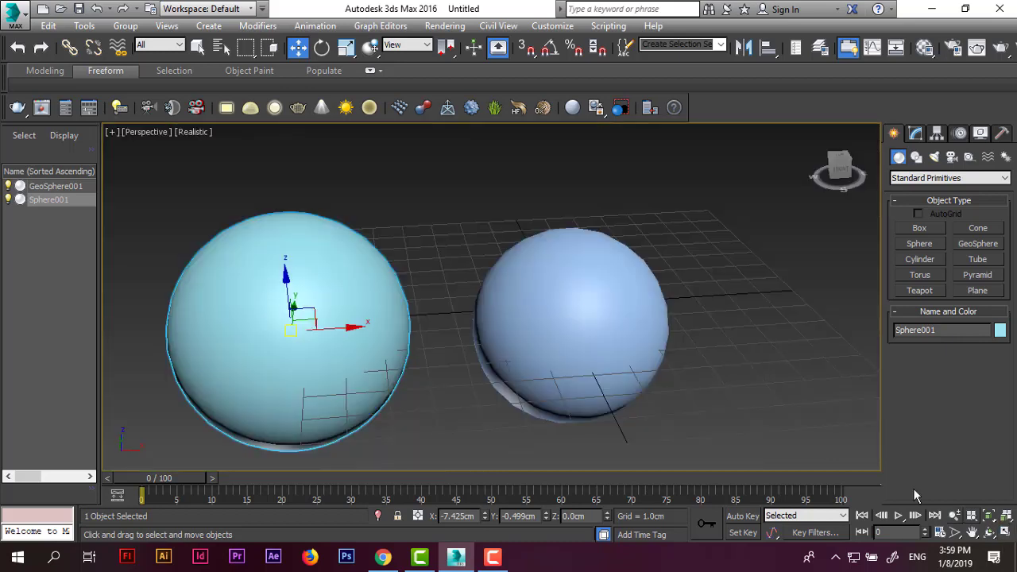
# - Set the Perspective view shading to Realistic + Edged Faces to show both spheres' mesh edges
pyautogui.click(153, 130)
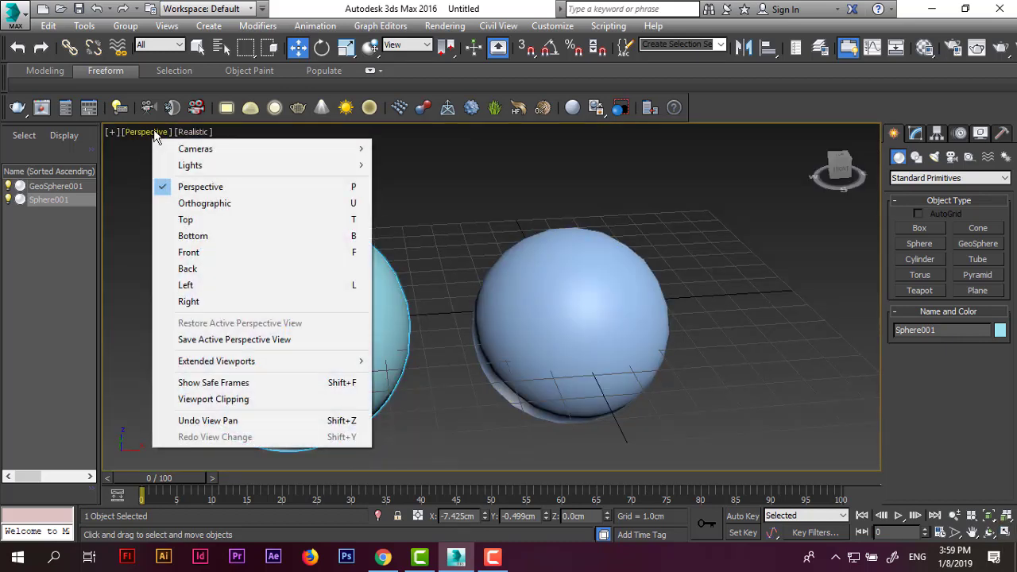
pyautogui.click(125, 211)
pyautogui.click(193, 132)
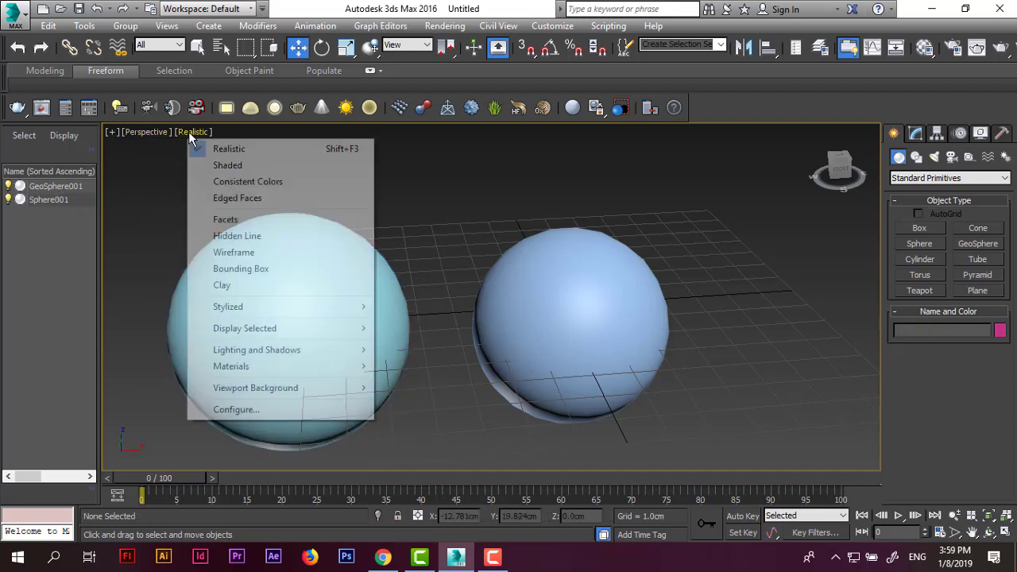
pyautogui.click(149, 182)
pyautogui.click(193, 132)
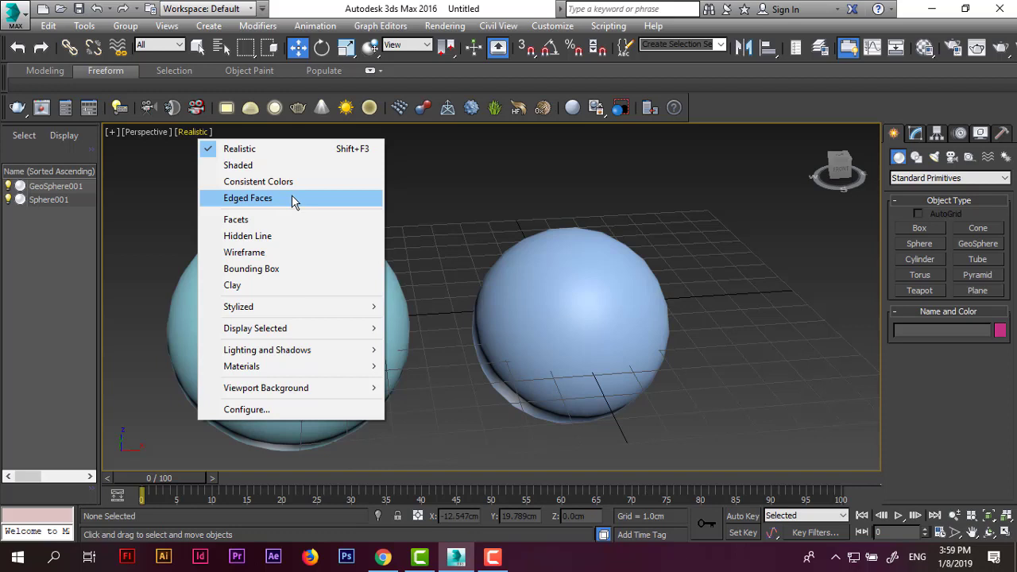
pyautogui.click(291, 196)
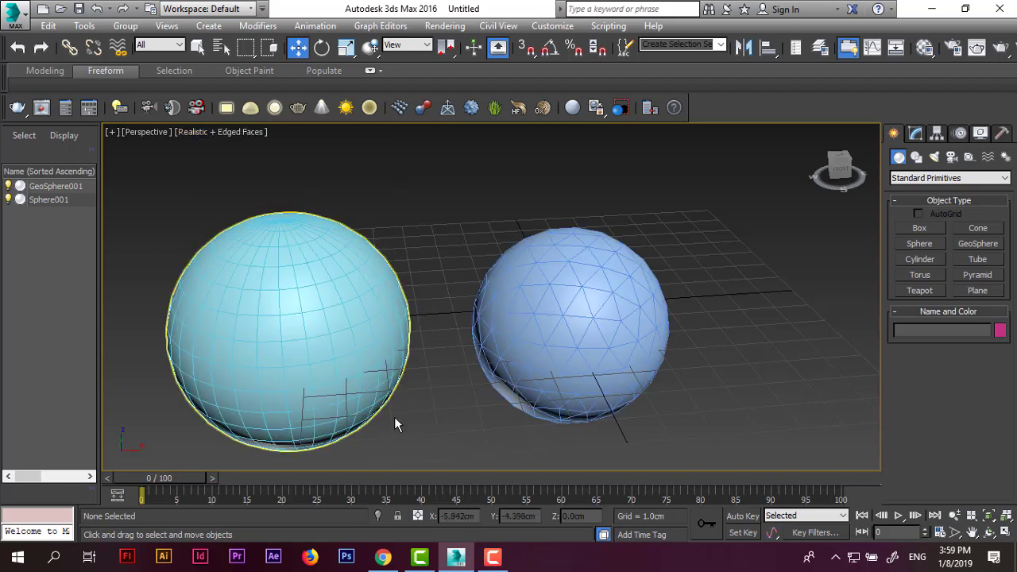
pyautogui.click(382, 363)
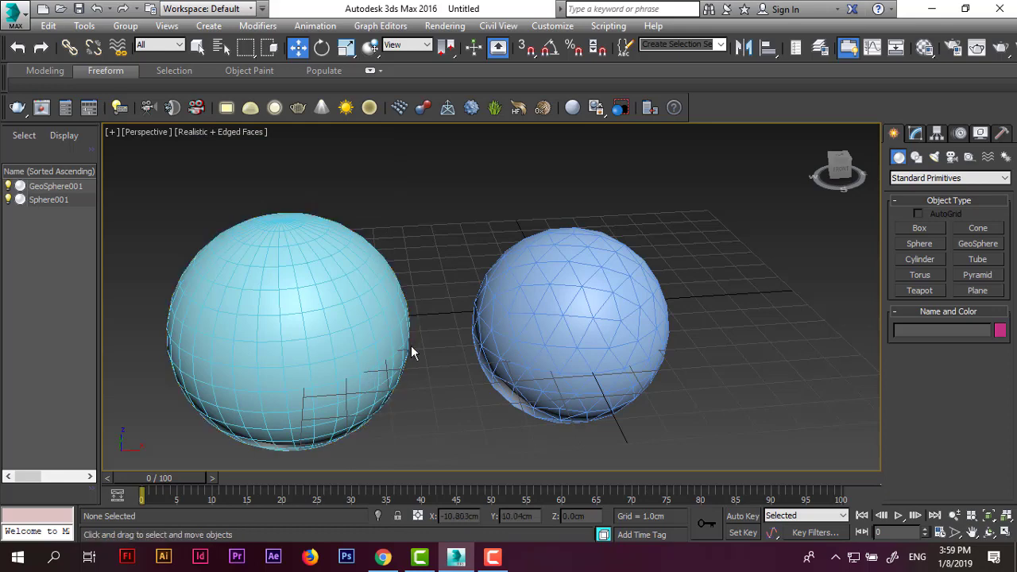
pyautogui.click(417, 380)
pyautogui.click(312, 343)
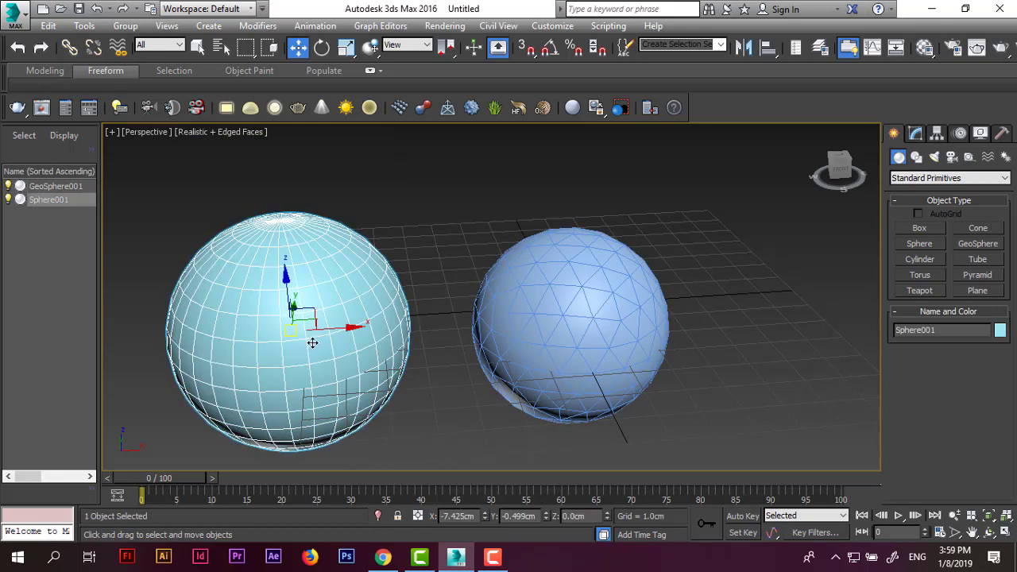
pyautogui.scroll(4, 310, 351)
pyautogui.scroll(2, 310, 351)
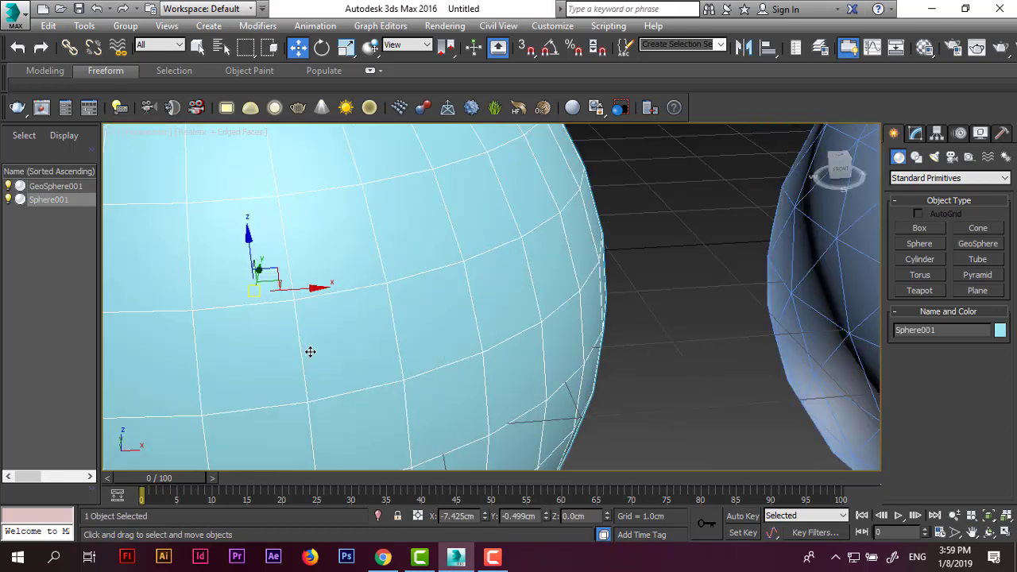
pyautogui.scroll(-1, 304, 351)
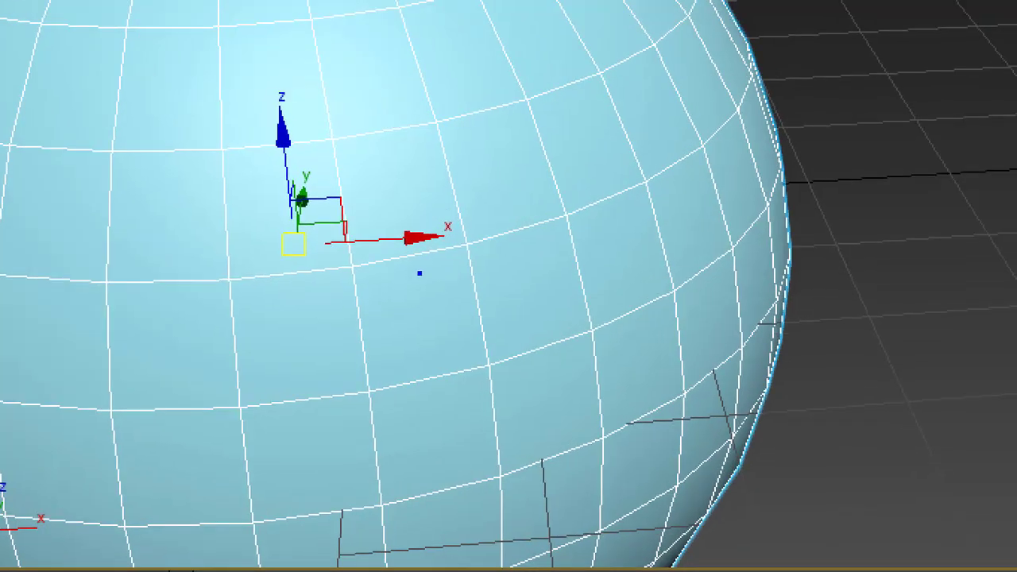
pyautogui.moveTo(359, 265); pyautogui.dragTo(450, 246)
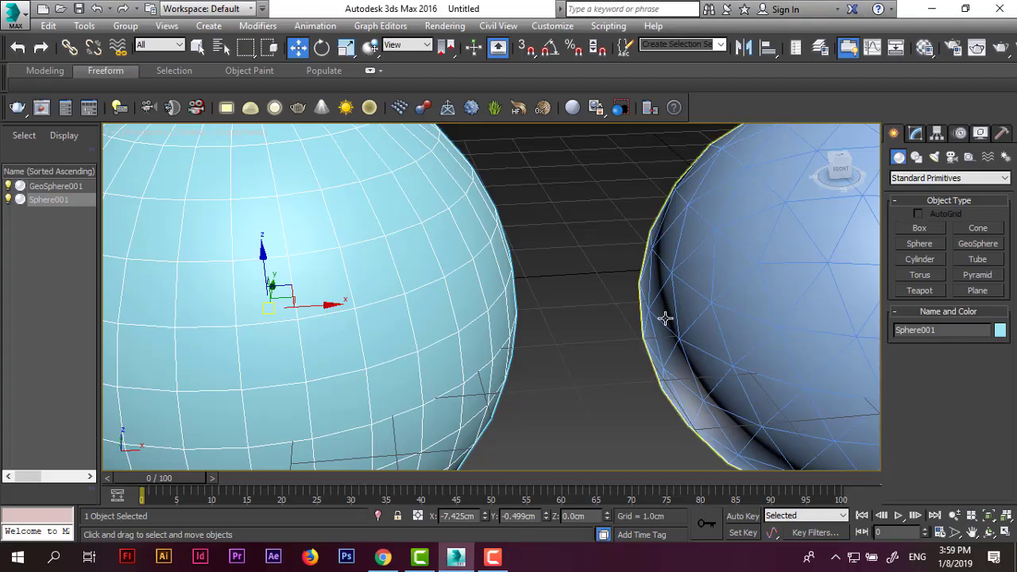
pyautogui.scroll(-5, 663, 318)
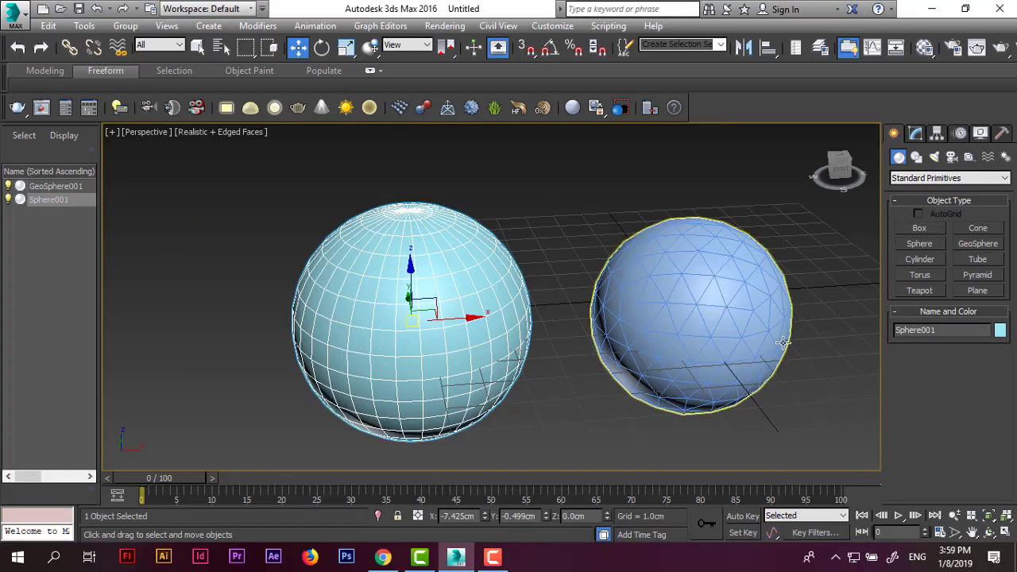
# - Adjust the view, then nudge the smooth sphere slightly to the right
pyautogui.scroll(4, 783, 341)
pyautogui.scroll(2, 772, 325)
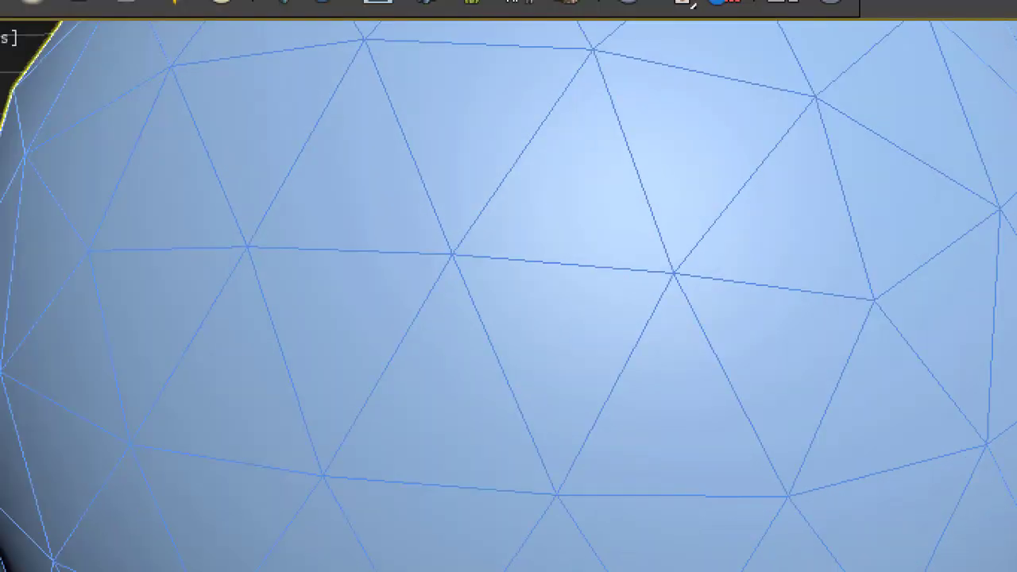
pyautogui.moveTo(467, 255)
pyautogui.mouseDown()
pyautogui.moveTo(672, 269)
pyautogui.moveTo(537, 446)
pyautogui.mouseUp()
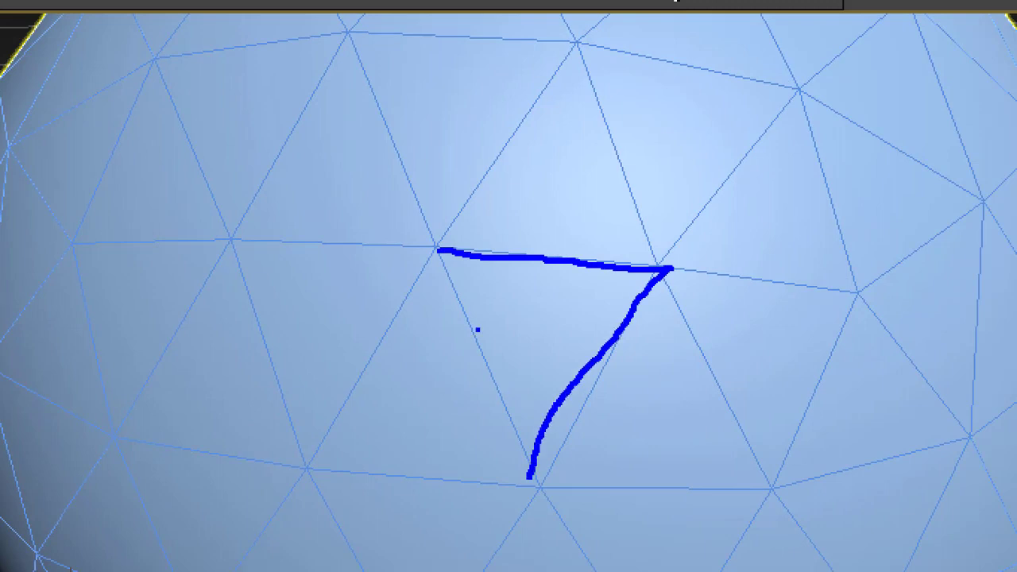
pyautogui.moveTo(439, 253); pyautogui.dragTo(539, 463)
pyautogui.click(588, 392)
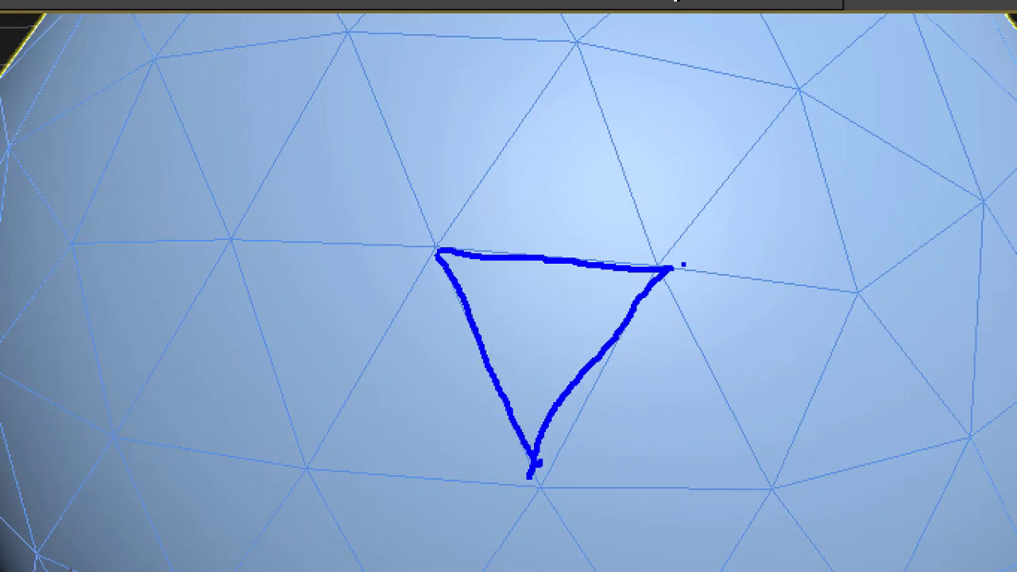
pyautogui.moveTo(666, 264)
pyautogui.mouseDown()
pyautogui.moveTo(802, 109)
pyautogui.moveTo(885, 265)
pyautogui.moveTo(664, 280)
pyautogui.moveTo(761, 472)
pyautogui.moveTo(872, 316)
pyautogui.mouseUp()
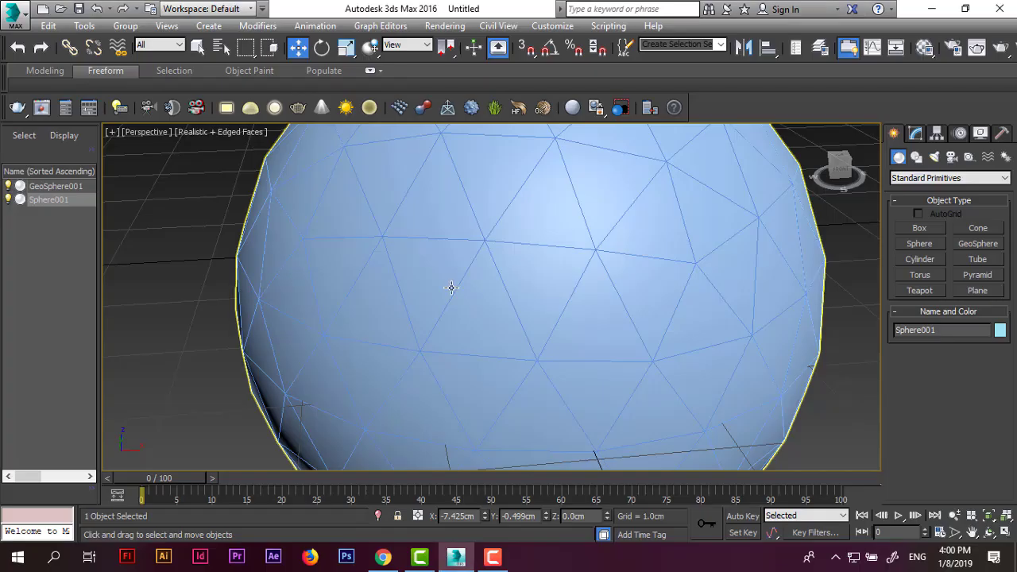
pyautogui.scroll(-5, 461, 295)
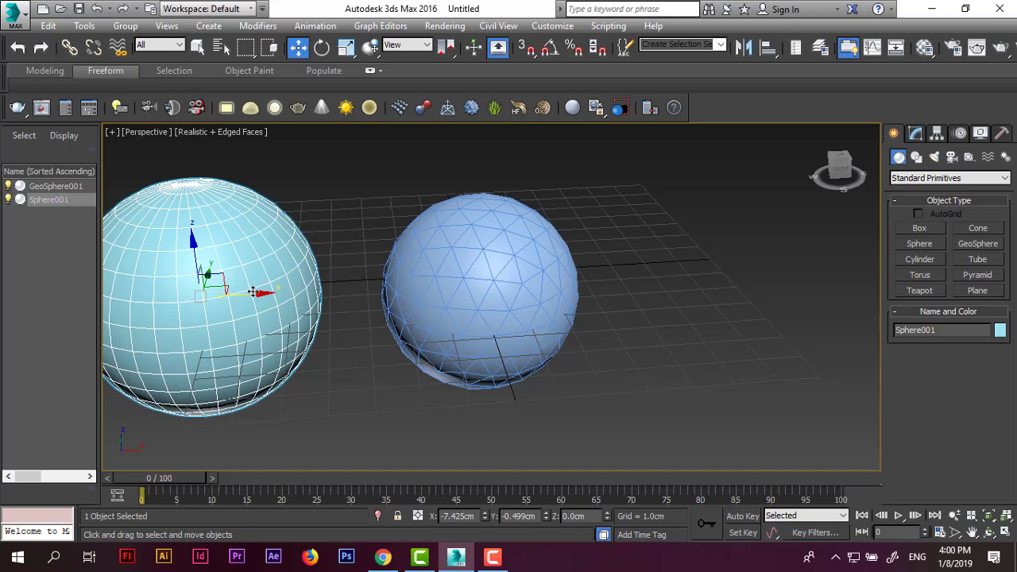
pyautogui.moveTo(253, 292); pyautogui.dragTo(293, 291)
# - Raise and delete the smooth sphere, then select the GeoSphere
pyautogui.click(445, 290)
pyautogui.click(262, 294)
pyautogui.click(438, 289)
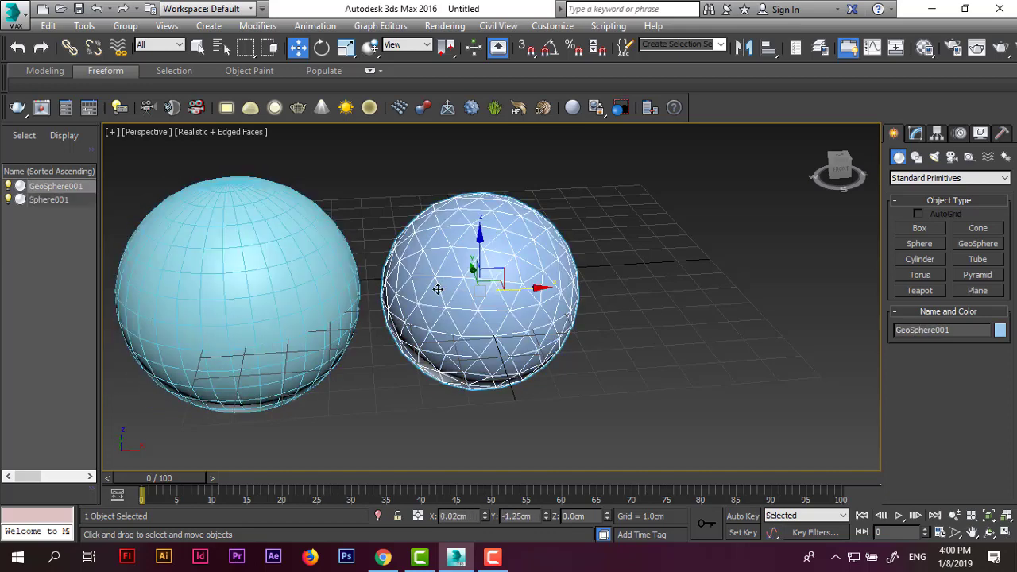
pyautogui.click(296, 275)
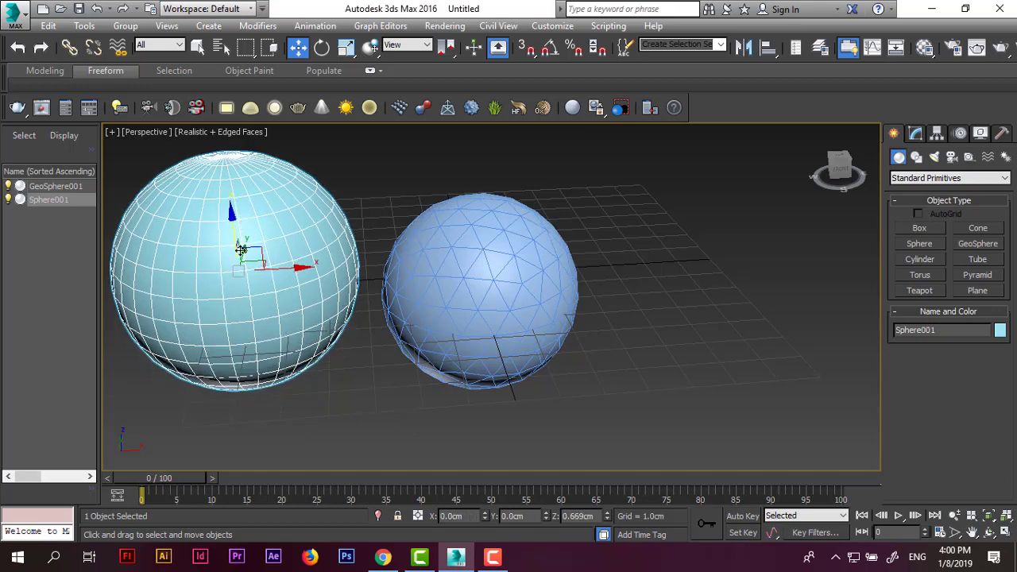
pyautogui.moveTo(241, 245); pyautogui.dragTo(302, 265)
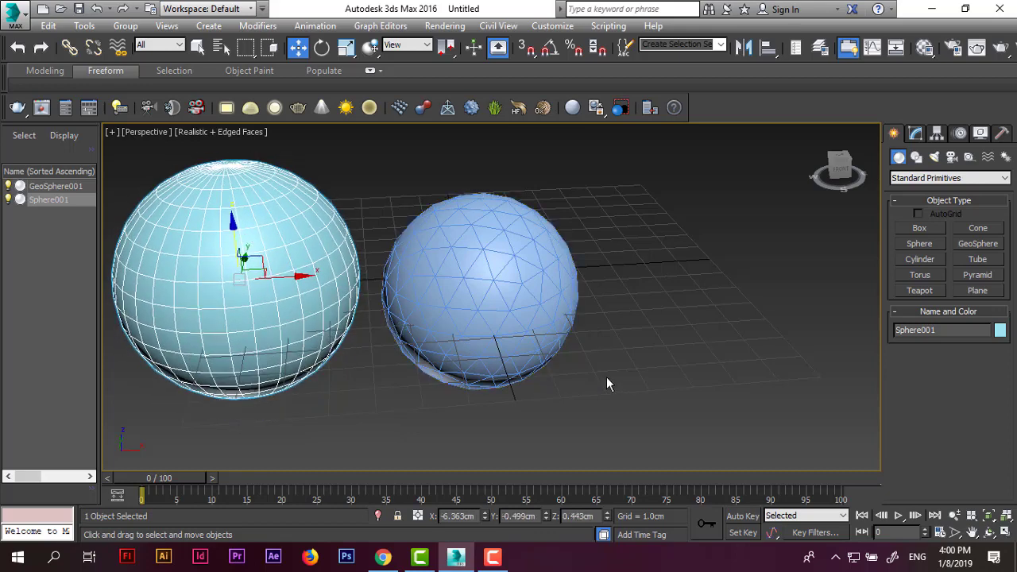
pyautogui.press('Delete')
pyautogui.click(557, 326)
# - Delete the GeoSphere, then build Tube001 (radii 1.919cm and 1.293cm, height 4.055cm) and orbit around it
pyautogui.press('Delete')
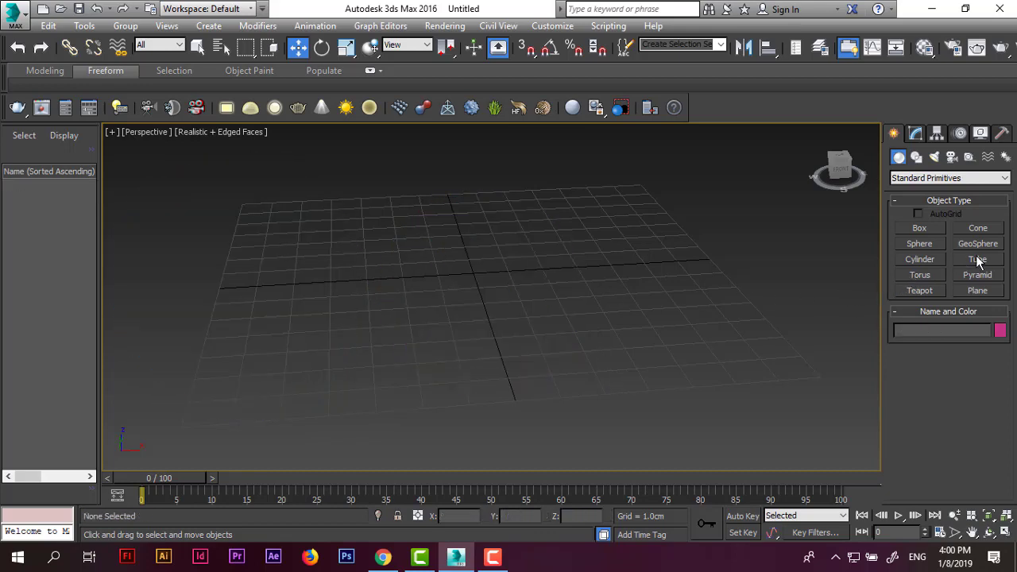
pyautogui.click(978, 260)
pyautogui.moveTo(436, 335); pyautogui.dragTo(477, 363)
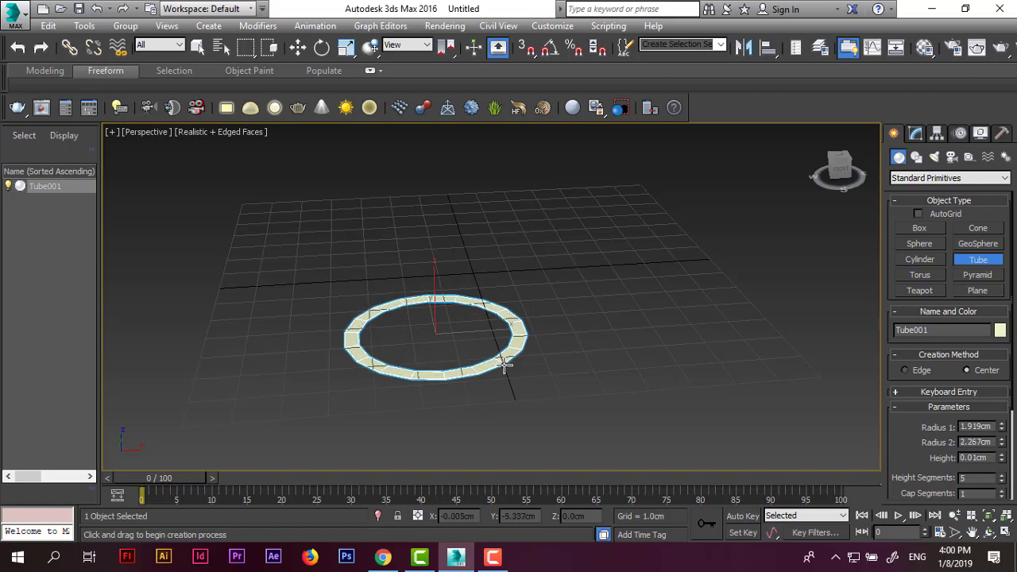
pyautogui.click(484, 341)
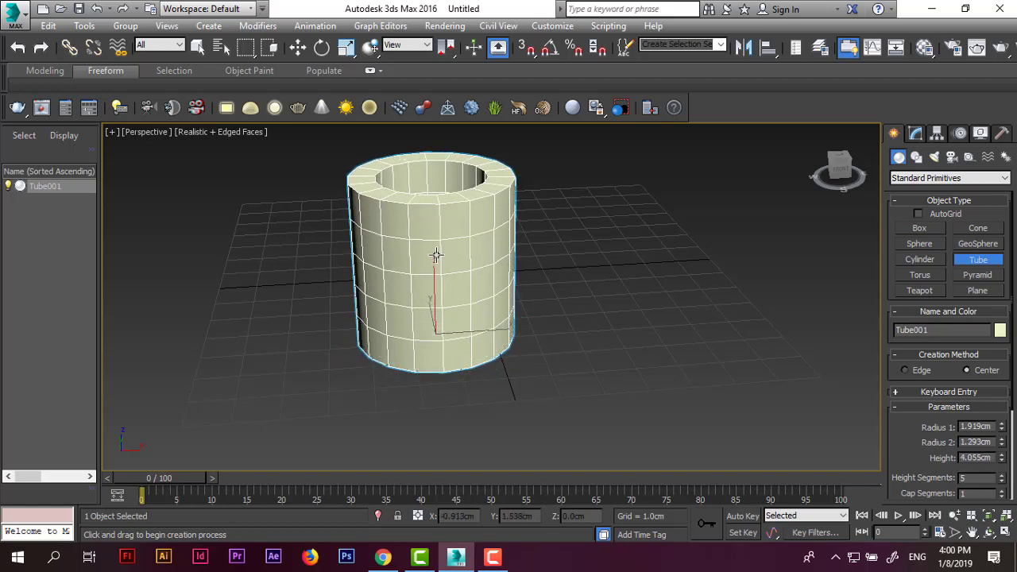
pyautogui.moveTo(435, 256)
pyautogui.keyDown('alt'); pyautogui.mouseDown(button='middle')
pyautogui.moveTo(422, 421)
pyautogui.moveTo(416, 384)
pyautogui.moveTo(333, 368)
pyautogui.moveTo(342, 238)
pyautogui.mouseUp(button='middle'); pyautogui.keyUp('alt')
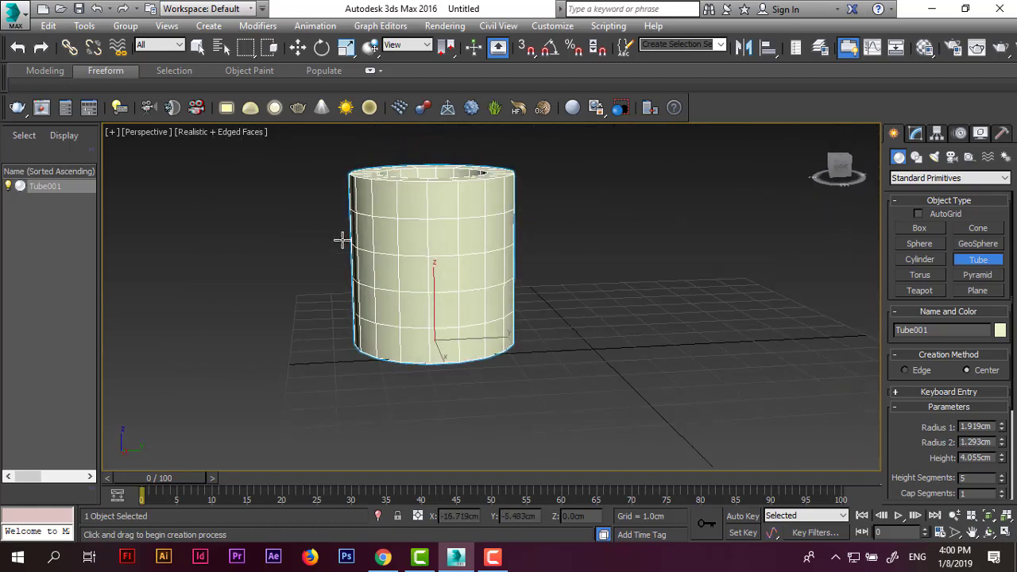
# - Delete the tube and draw Pyramid001 sized 6.273 x 3.423 x 3.612cm
pyautogui.press('Delete')
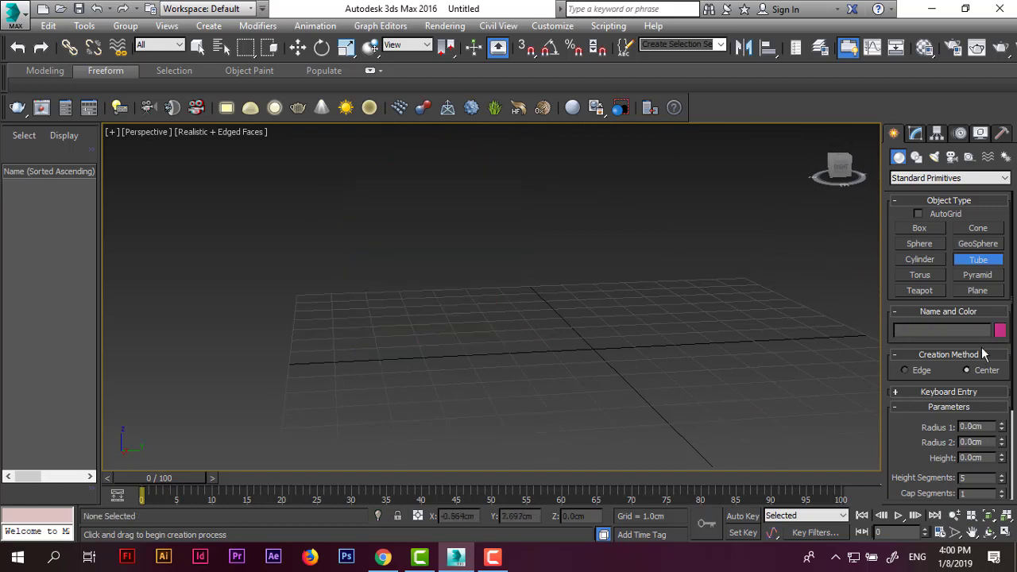
pyautogui.click(984, 278)
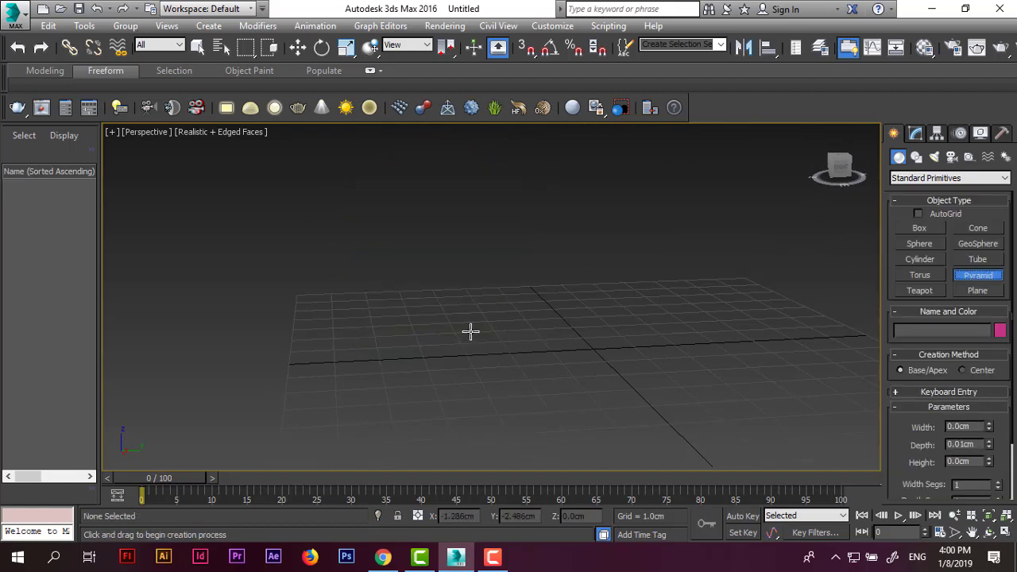
pyautogui.moveTo(470, 331)
pyautogui.mouseDown()
pyautogui.moveTo(511, 363)
pyautogui.moveTo(396, 415)
pyautogui.moveTo(331, 415)
pyautogui.mouseUp()
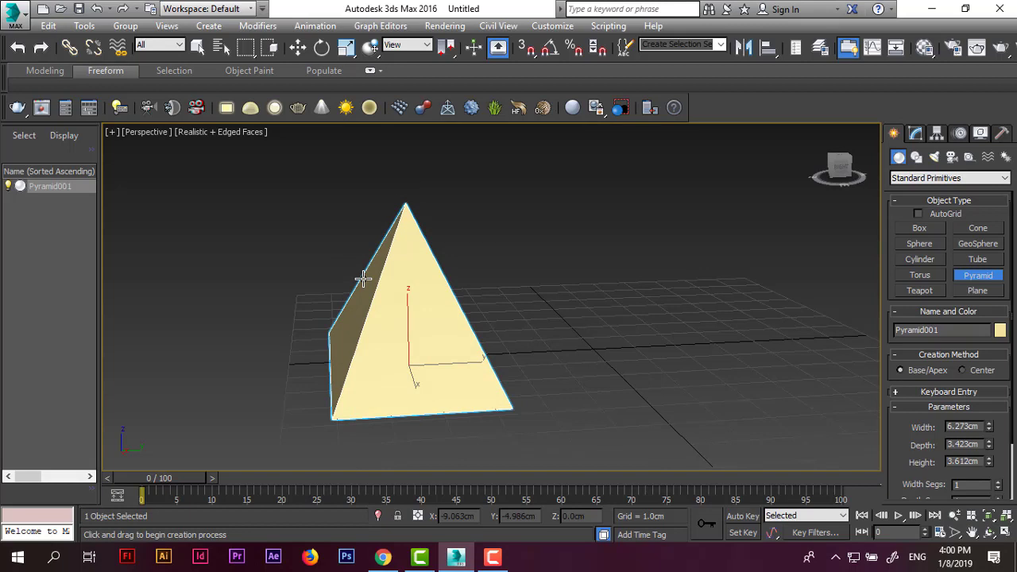
# - Cancel the pyramid, draw a plane across the grid, and lift it slightly on Z
pyautogui.rightClick(362, 278)
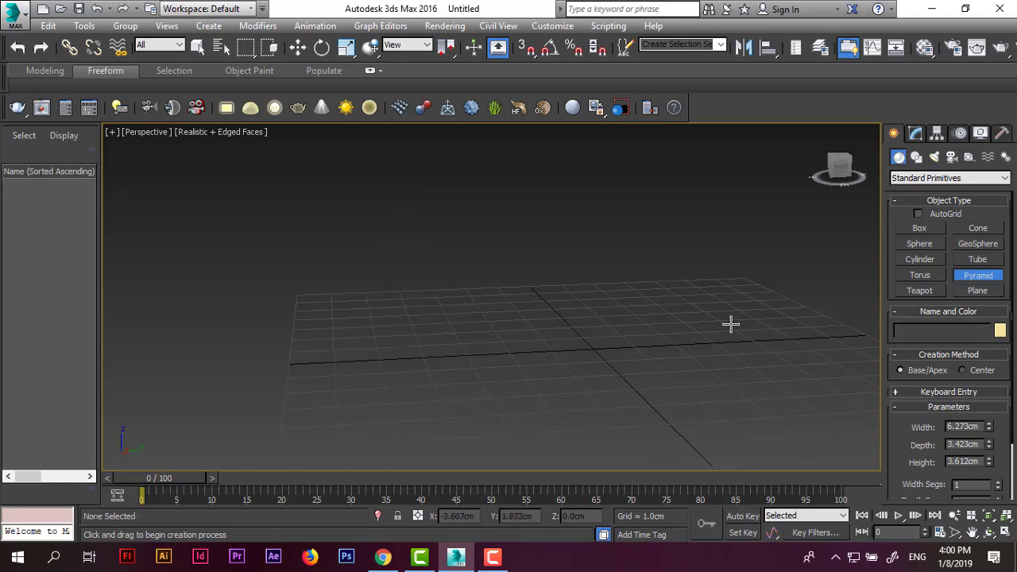
pyautogui.click(978, 291)
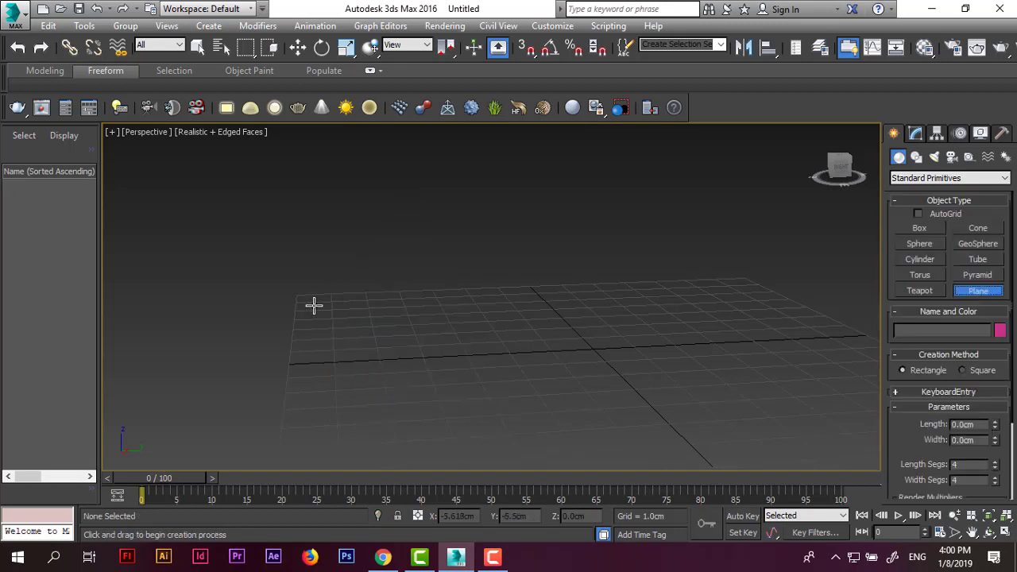
pyautogui.moveTo(308, 302); pyautogui.dragTo(861, 408)
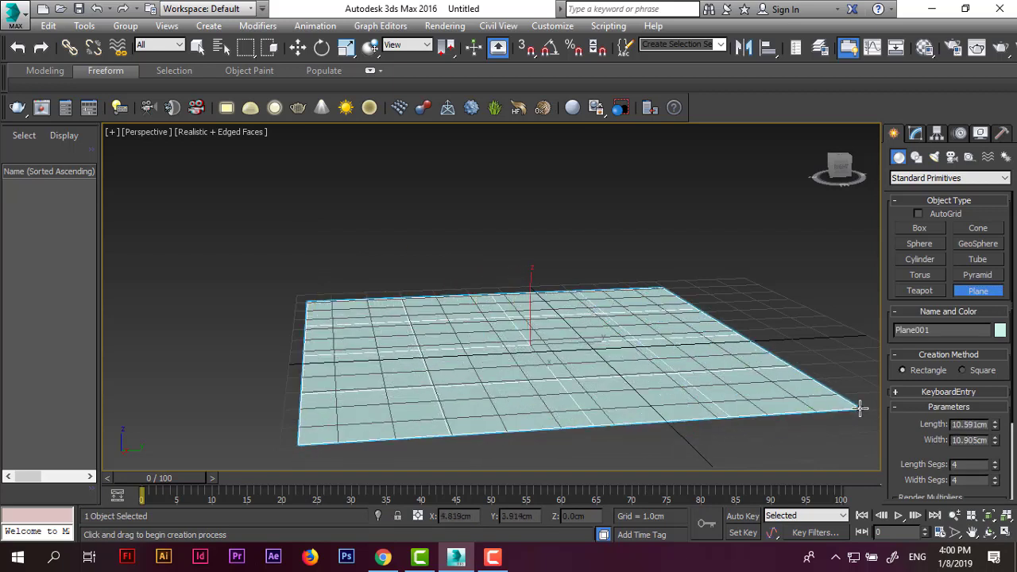
pyautogui.click(297, 47)
pyautogui.moveTo(531, 286)
pyautogui.mouseDown()
pyautogui.moveTo(521, 268)
pyautogui.moveTo(516, 286)
pyautogui.mouseUp()
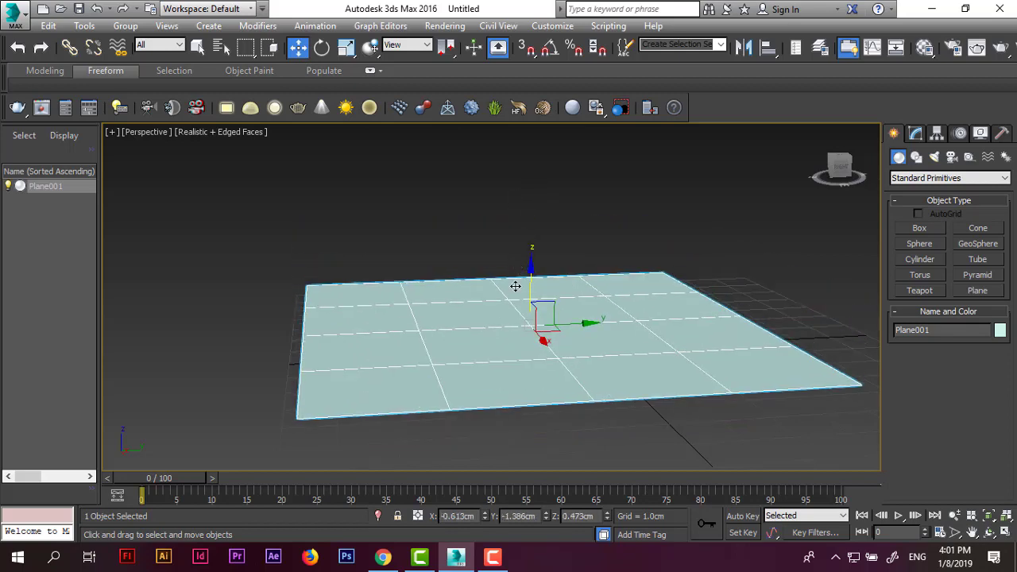
# - Orbit and zoom to inspect the plane edge-on, then delete it
pyautogui.moveTo(436, 359)
pyautogui.keyDown('alt'); pyautogui.mouseDown(button='middle')
pyautogui.moveTo(364, 345)
pyautogui.moveTo(379, 416)
pyautogui.moveTo(481, 368)
pyautogui.moveTo(434, 357)
pyautogui.mouseUp(button='middle'); pyautogui.keyUp('alt')
pyautogui.scroll(-1, 445, 353)
pyautogui.scroll(1, 520, 345)
pyautogui.scroll(1, 527, 341)
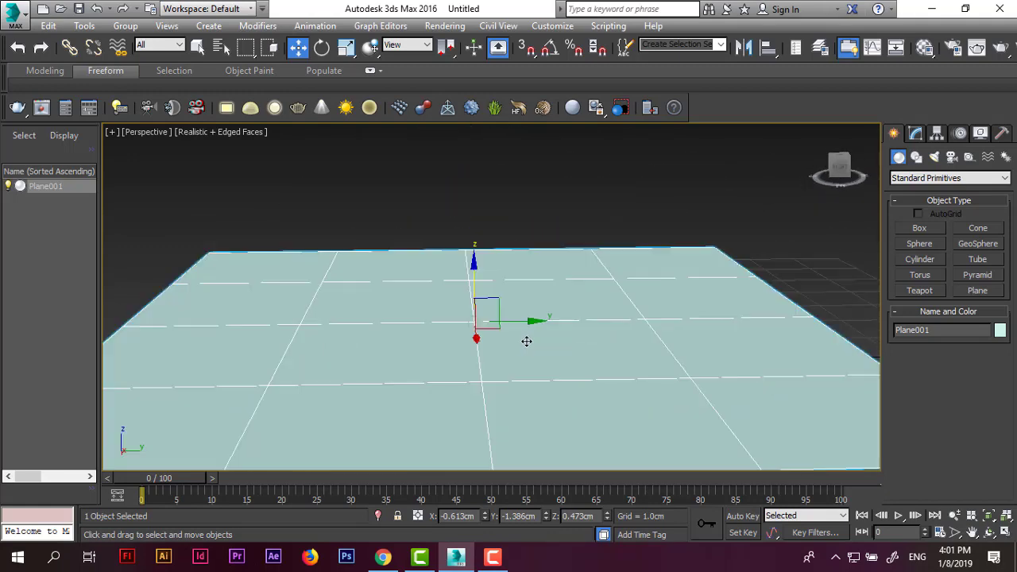
pyautogui.scroll(-2, 527, 341)
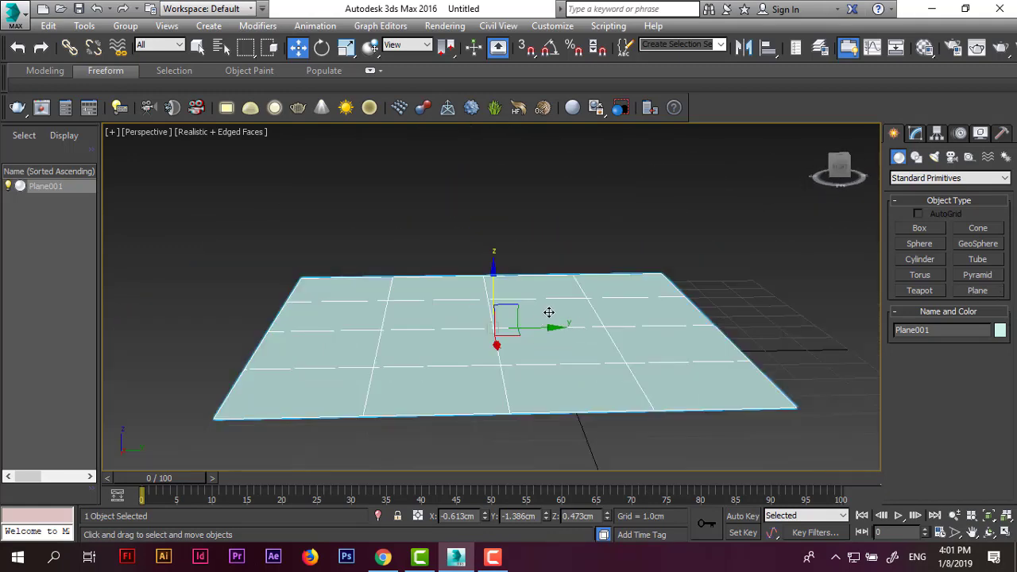
pyautogui.press('Delete')
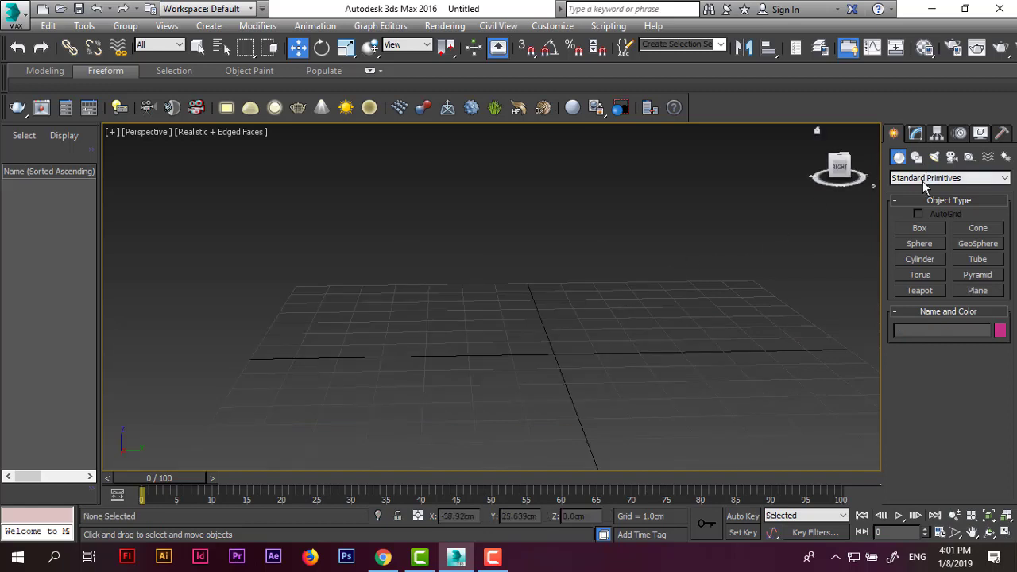
pyautogui.click(923, 179)
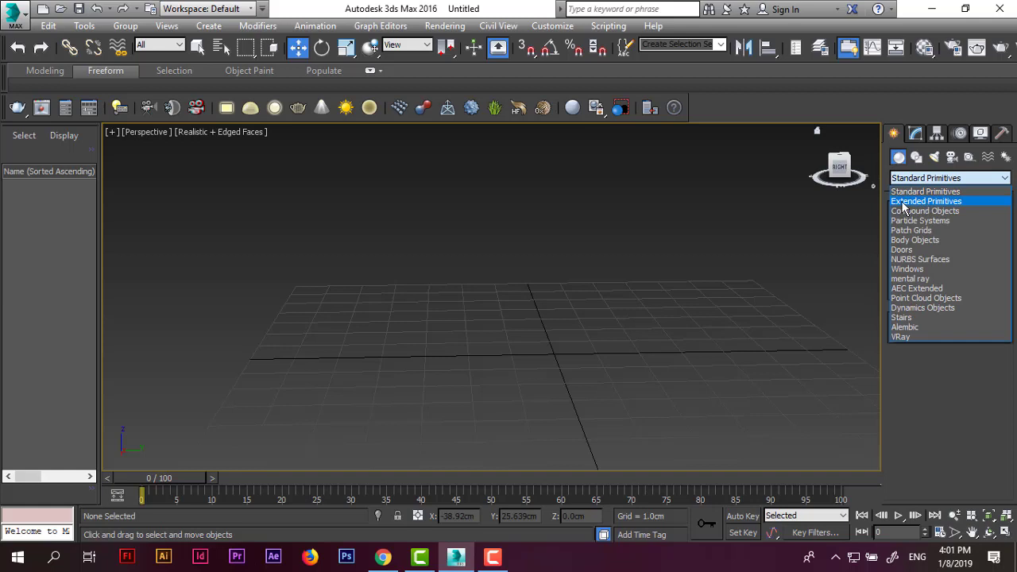
# - Create a Hedra polyhedron on the grid from the Extended Primitives category
pyautogui.click(922, 204)
pyautogui.click(920, 229)
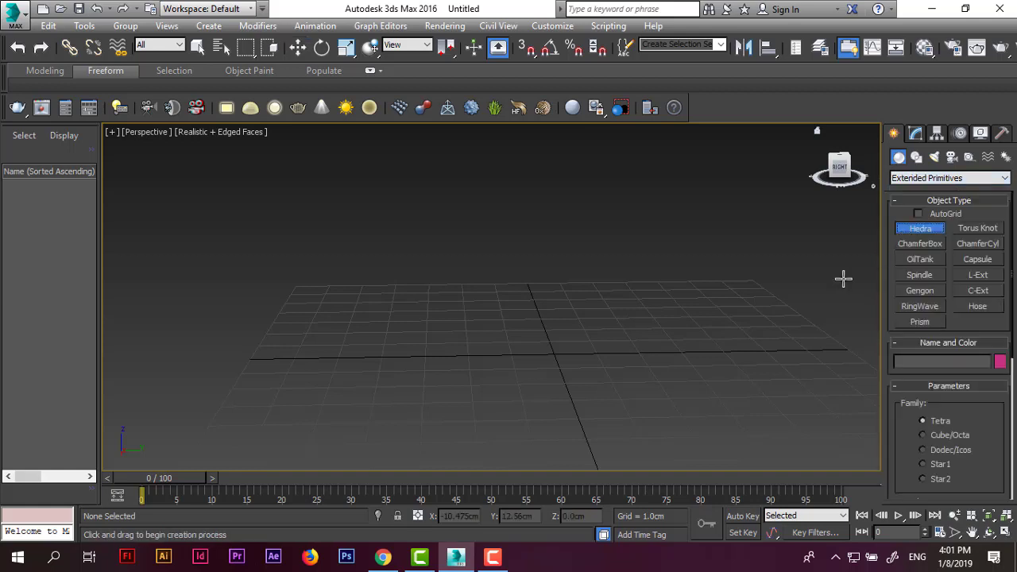
pyautogui.moveTo(389, 347); pyautogui.dragTo(457, 378)
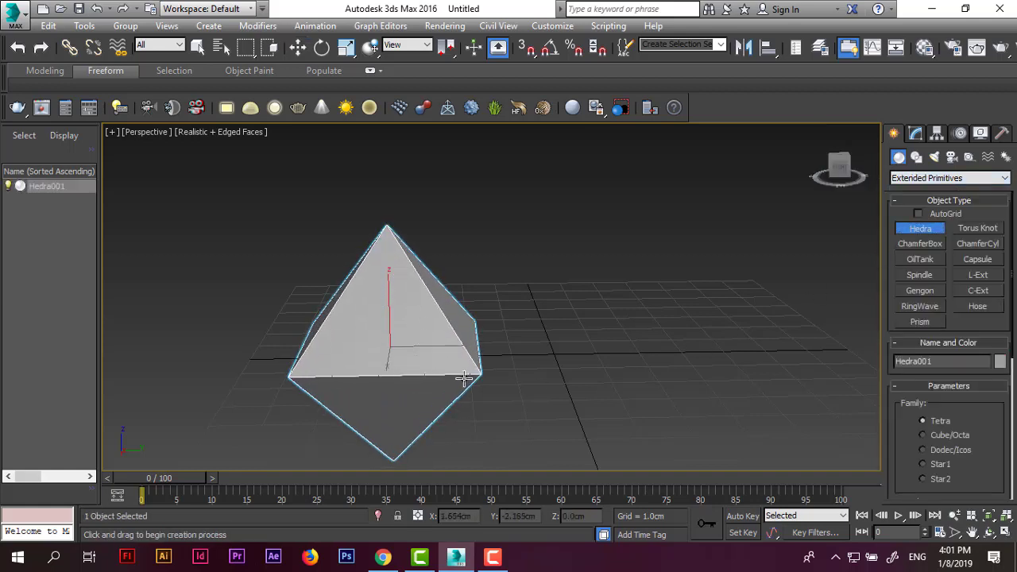
# - Try the Hedra's Cube/Octa, Dodec/Icos, Star1 and Star2 families, then return to Tetra
pyautogui.click(935, 436)
pyautogui.click(933, 450)
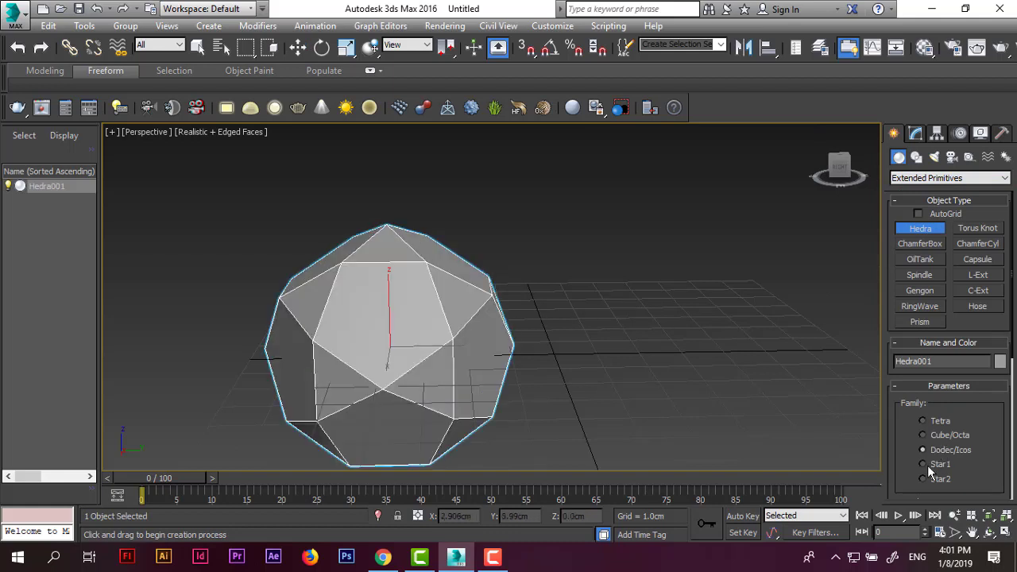
pyautogui.click(928, 465)
pyautogui.click(925, 479)
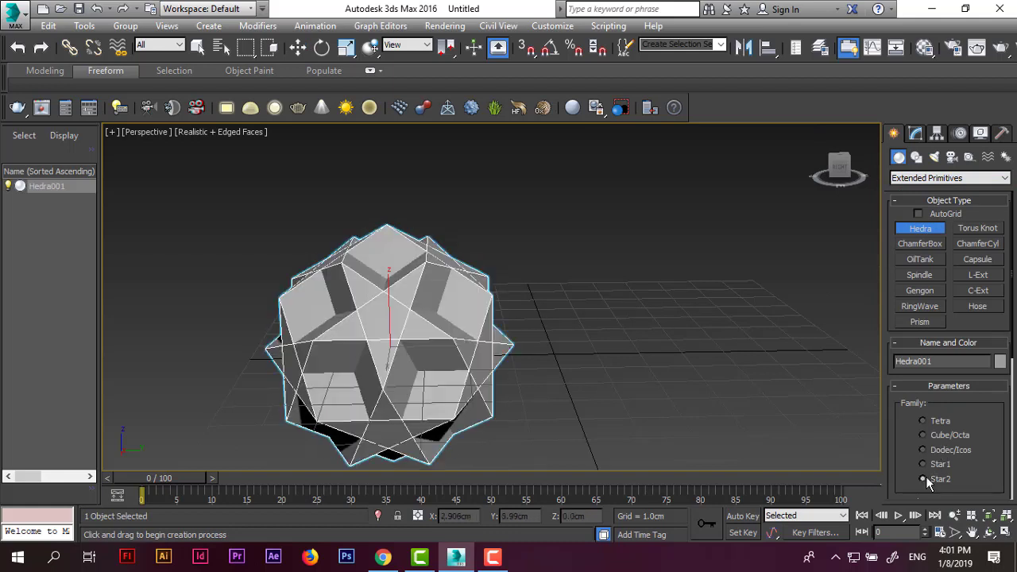
pyautogui.click(926, 464)
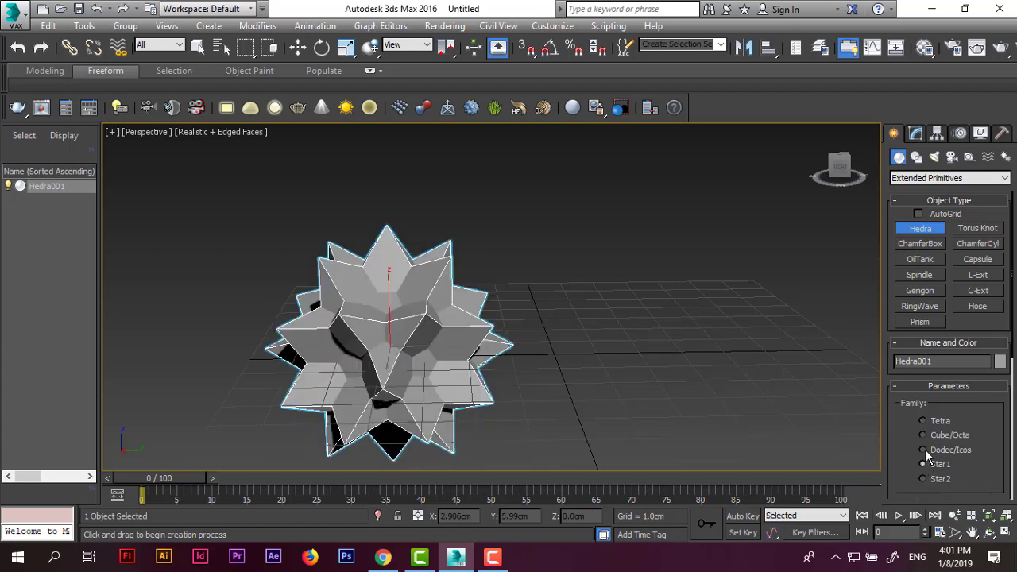
pyautogui.click(923, 450)
pyautogui.click(921, 436)
pyautogui.click(924, 425)
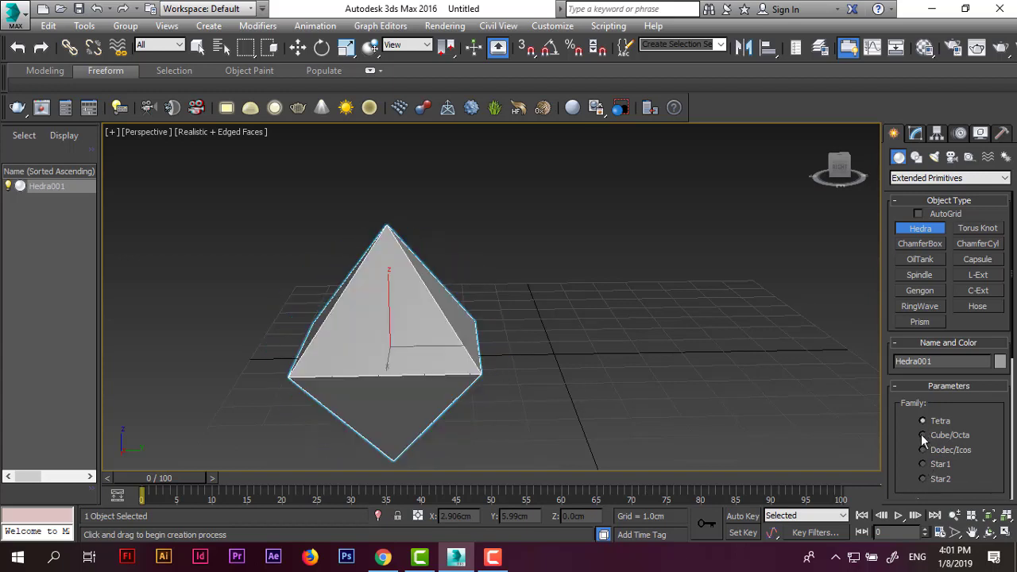
# - Create a soft-edged ChamferBox beside the Hedra
pyautogui.moveTo(596, 329); pyautogui.dragTo(738, 367)
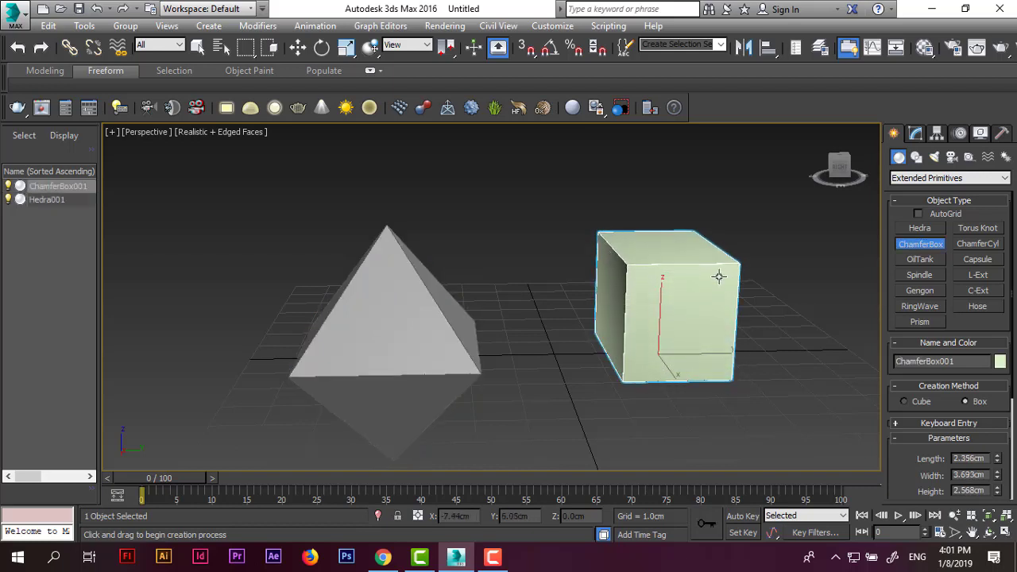
pyautogui.click(718, 278)
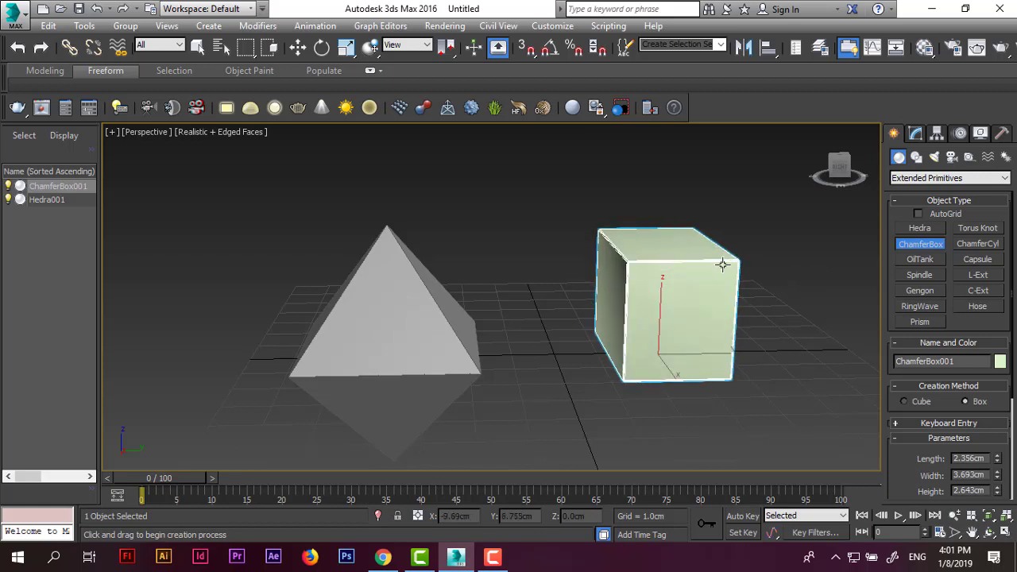
pyautogui.click(727, 272)
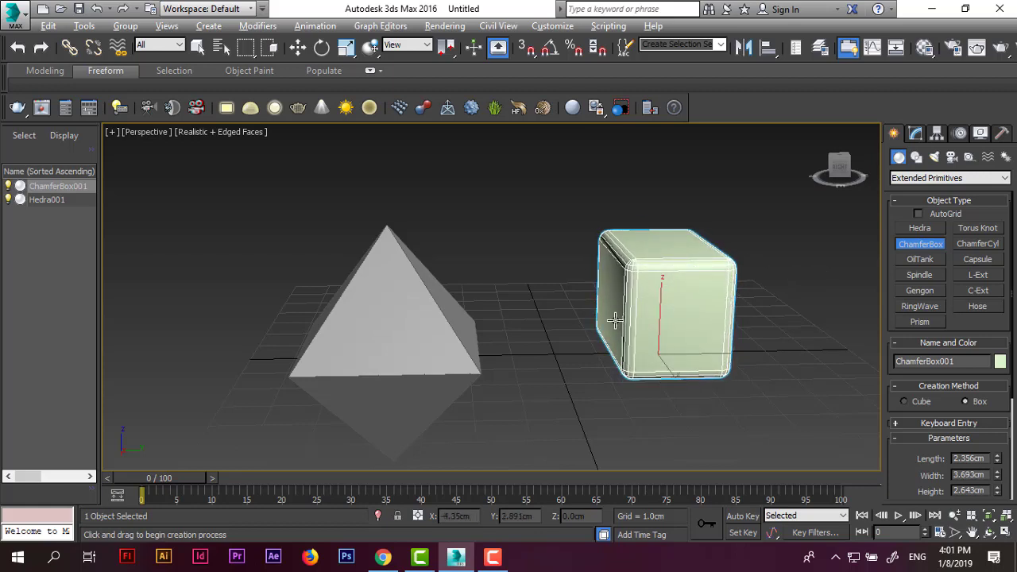
# - Add an OilTank with domed caps between the pyramid and the box
pyautogui.moveTo(615, 319)
pyautogui.keyDown('alt'); pyautogui.mouseDown(button='middle')
pyautogui.moveTo(485, 339)
pyautogui.moveTo(625, 333)
pyautogui.mouseUp(button='middle'); pyautogui.keyUp('alt')
pyautogui.scroll(2, 650, 312)
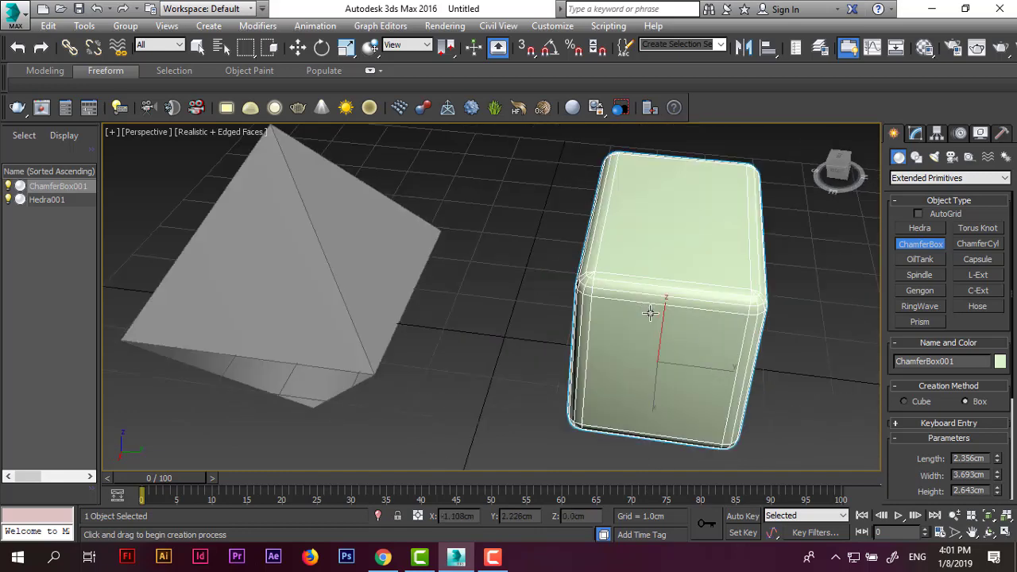
pyautogui.scroll(2, 650, 313)
pyautogui.scroll(-3, 651, 276)
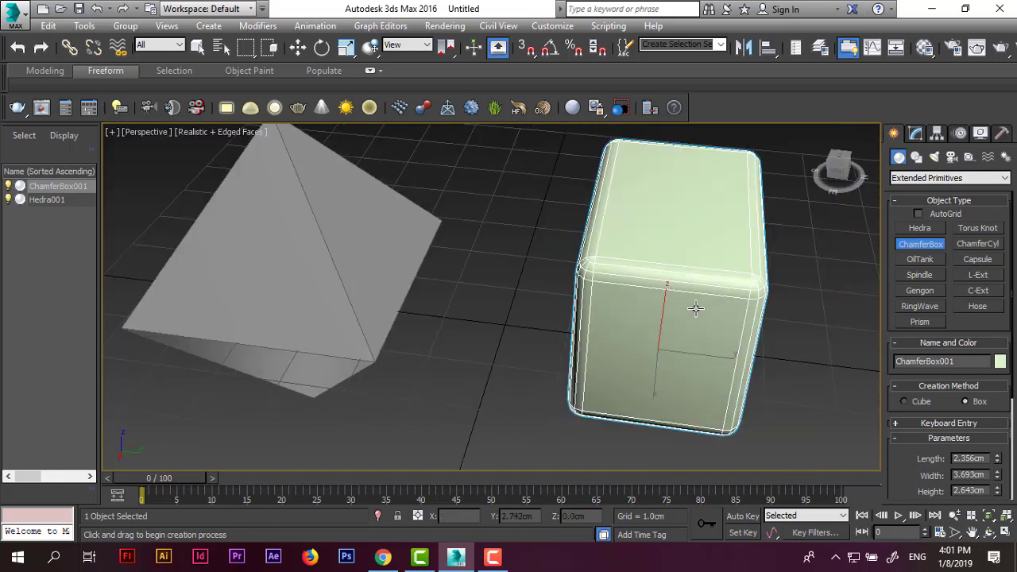
pyautogui.click(920, 261)
pyautogui.moveTo(501, 350); pyautogui.dragTo(541, 374)
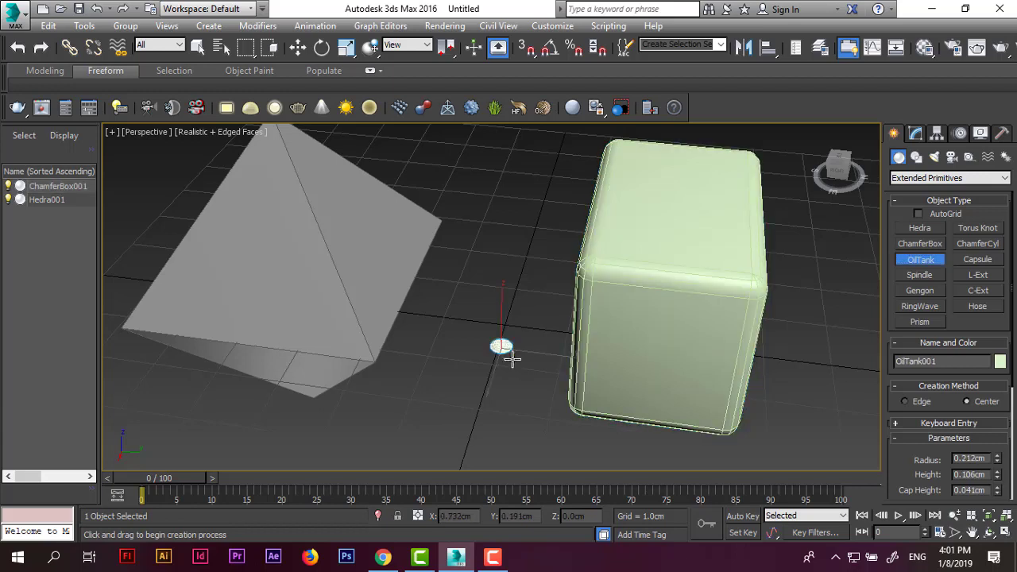
pyautogui.click(517, 186)
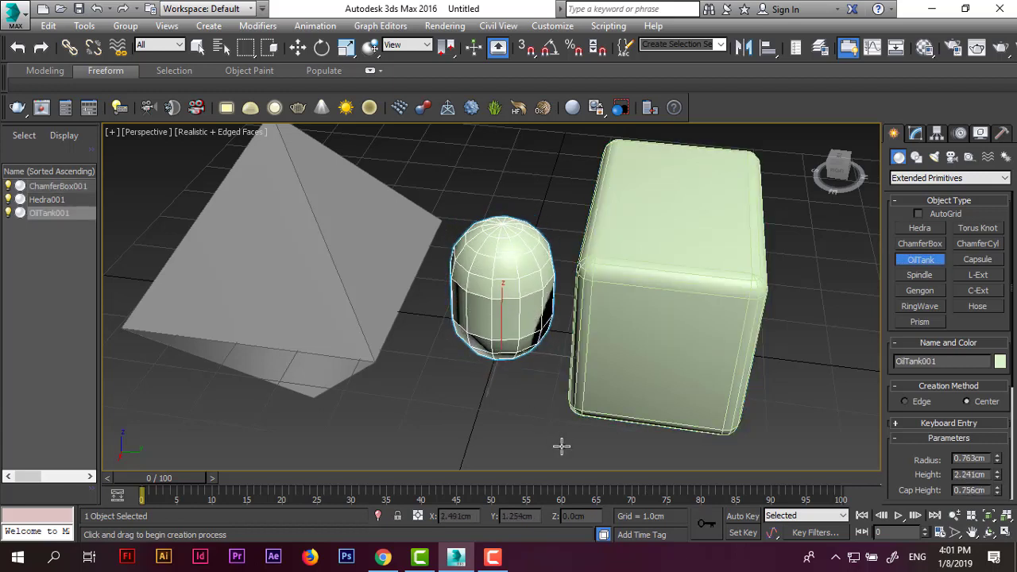
# - Add a Spindle in front of the oil tank
pyautogui.click(911, 275)
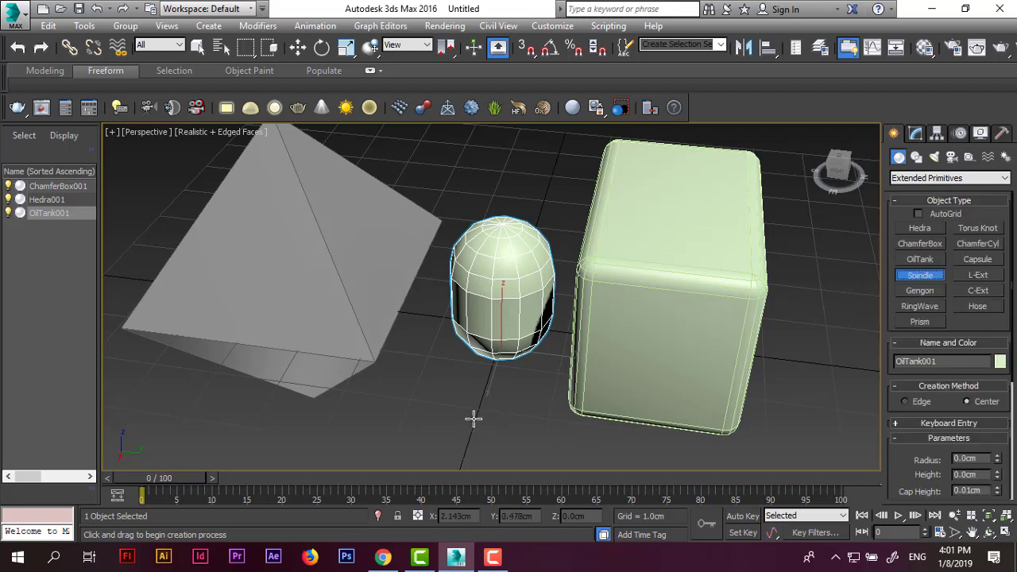
pyautogui.moveTo(455, 426); pyautogui.dragTo(480, 414)
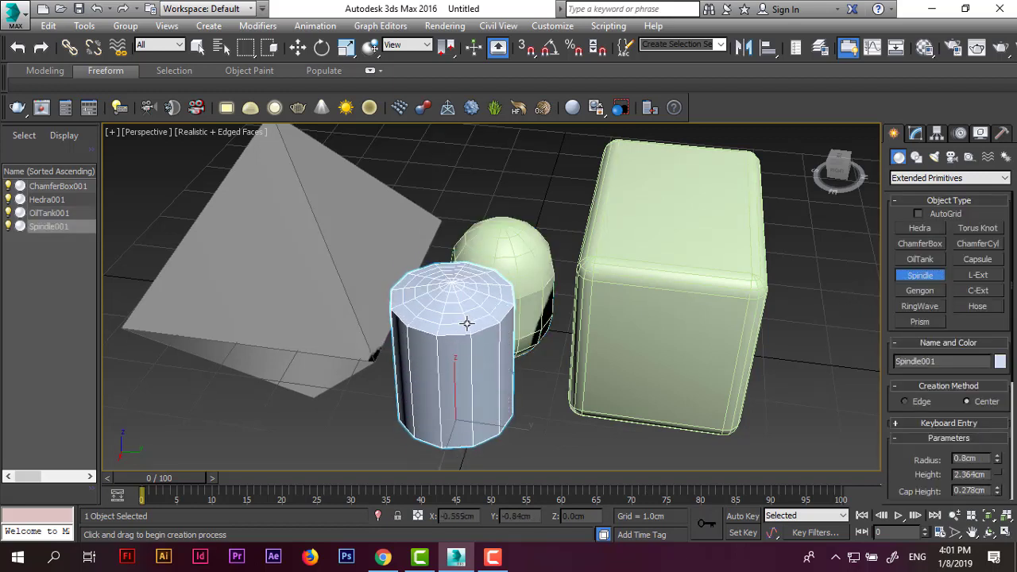
pyautogui.click(442, 270)
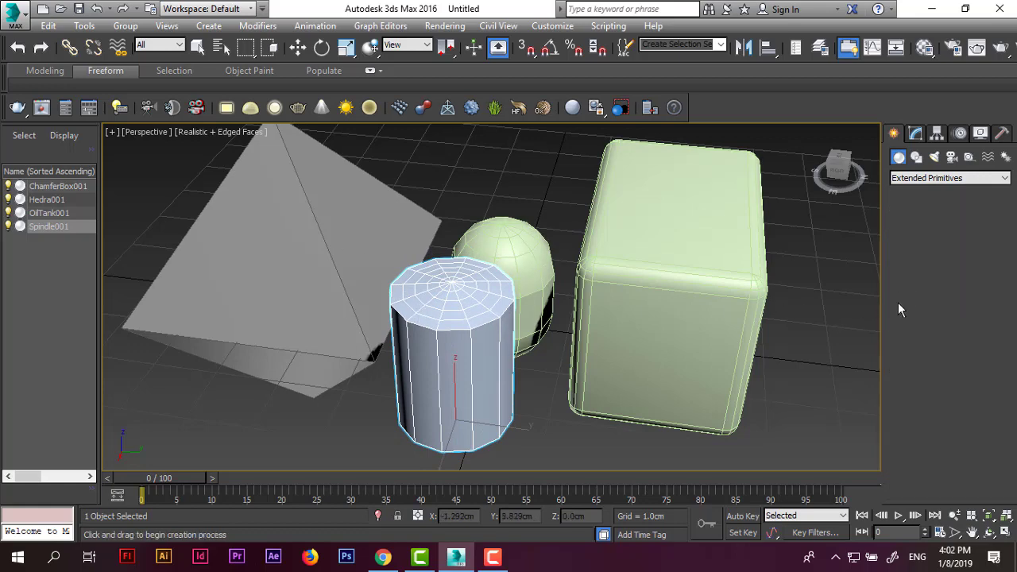
# - Create a filleted pentagonal Gengon at front left and a RingWave in front of the spindle
pyautogui.click(919, 291)
pyautogui.scroll(-5, 426, 386)
pyautogui.moveTo(412, 378); pyautogui.dragTo(450, 407)
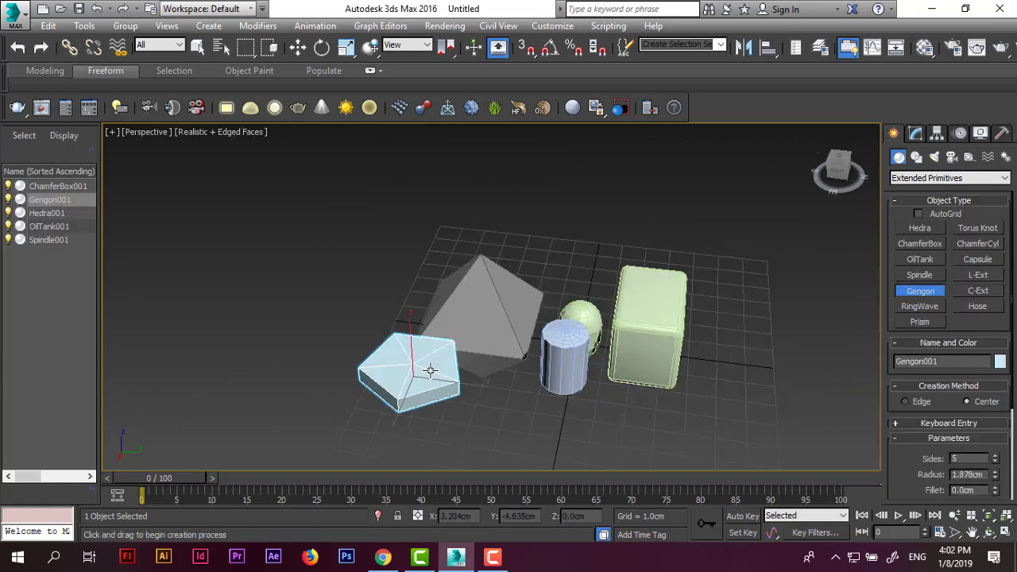
pyautogui.click(422, 325)
pyautogui.click(430, 318)
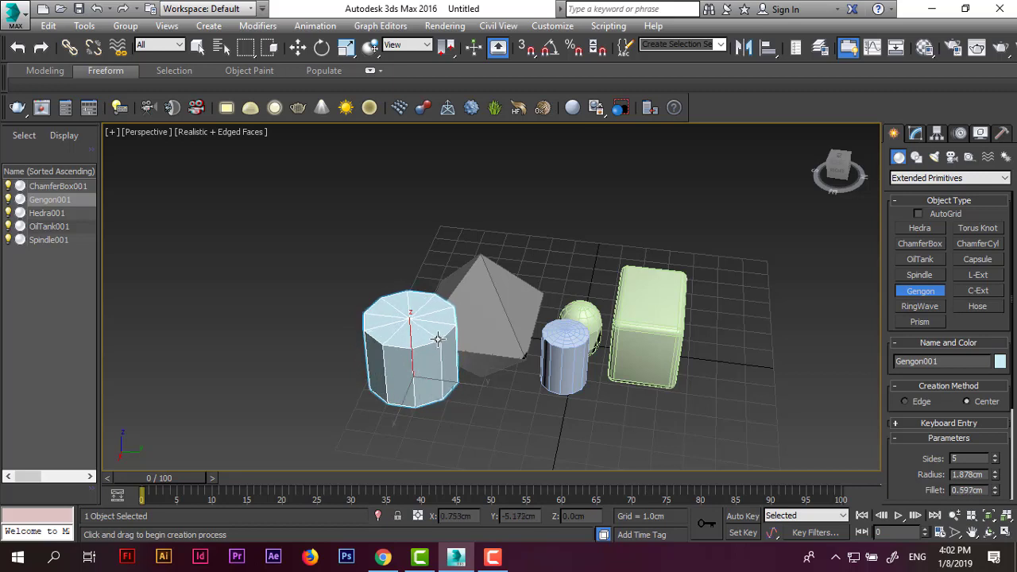
pyautogui.click(920, 306)
pyautogui.moveTo(512, 402); pyautogui.dragTo(569, 419)
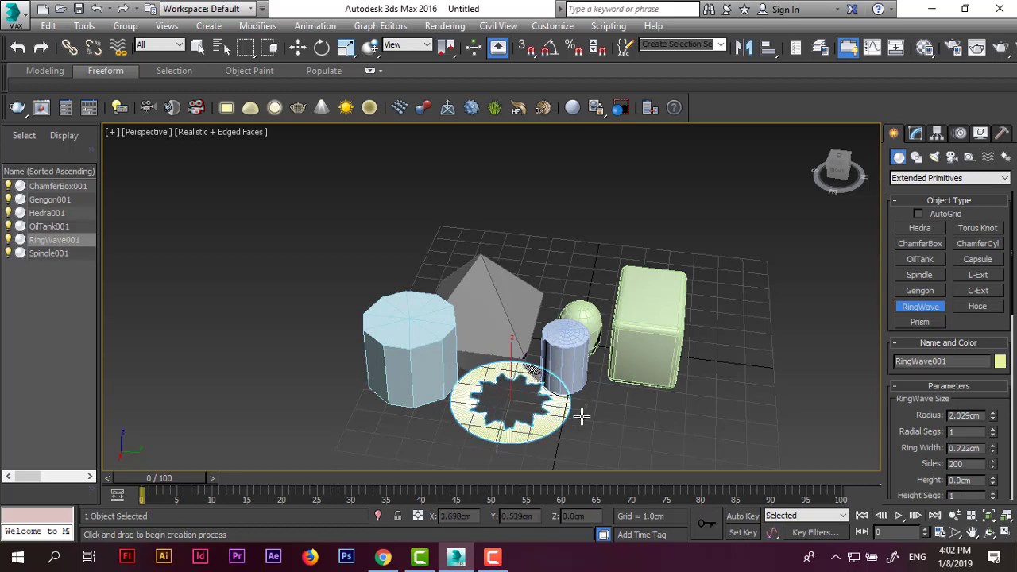
# - Create a Prism beside the box, lengthening Side 1 to about 4cm
pyautogui.click(943, 321)
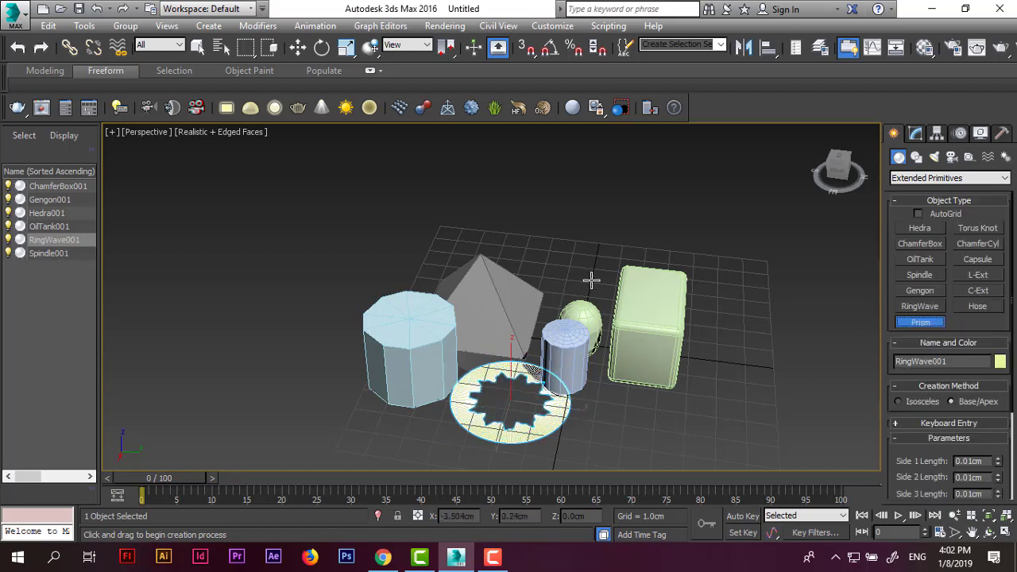
pyautogui.moveTo(586, 299); pyautogui.dragTo(604, 262)
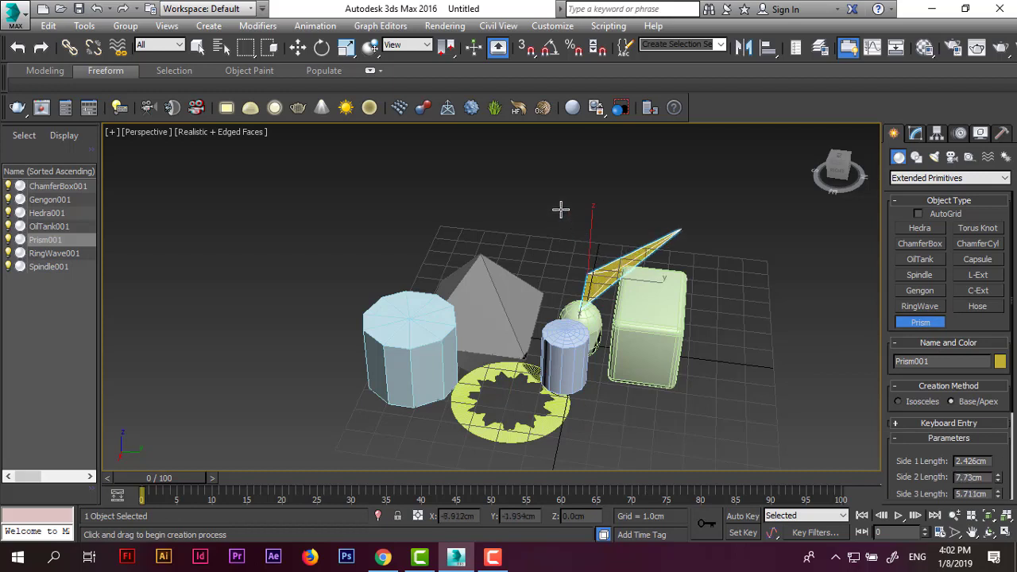
pyautogui.click(826, 362)
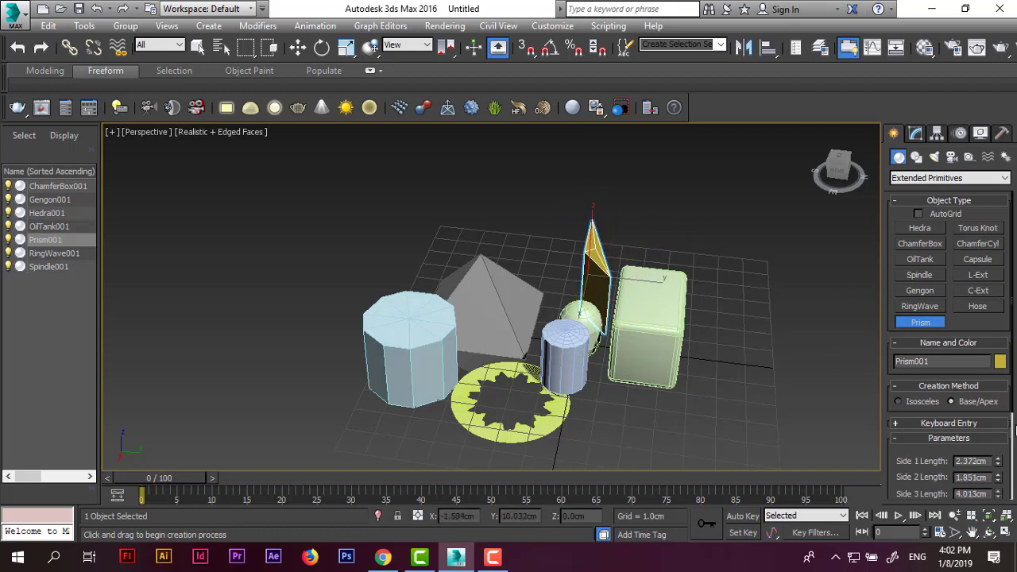
pyautogui.moveTo(1000, 467); pyautogui.dragTo(1005, 410)
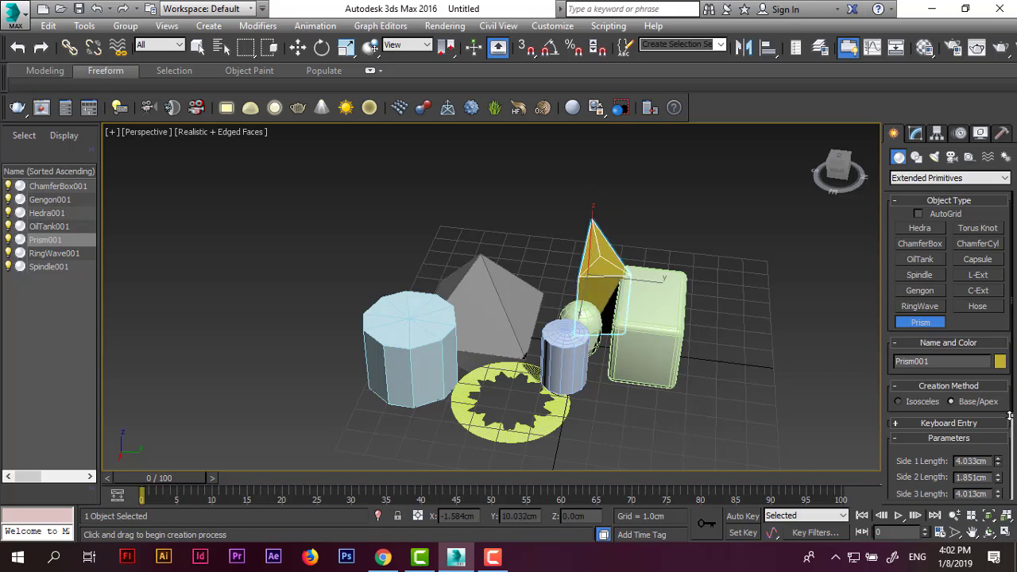
# - Add a Torus Knot behind the gengon and a rounded ChamferCyl right of the box
pyautogui.click(978, 229)
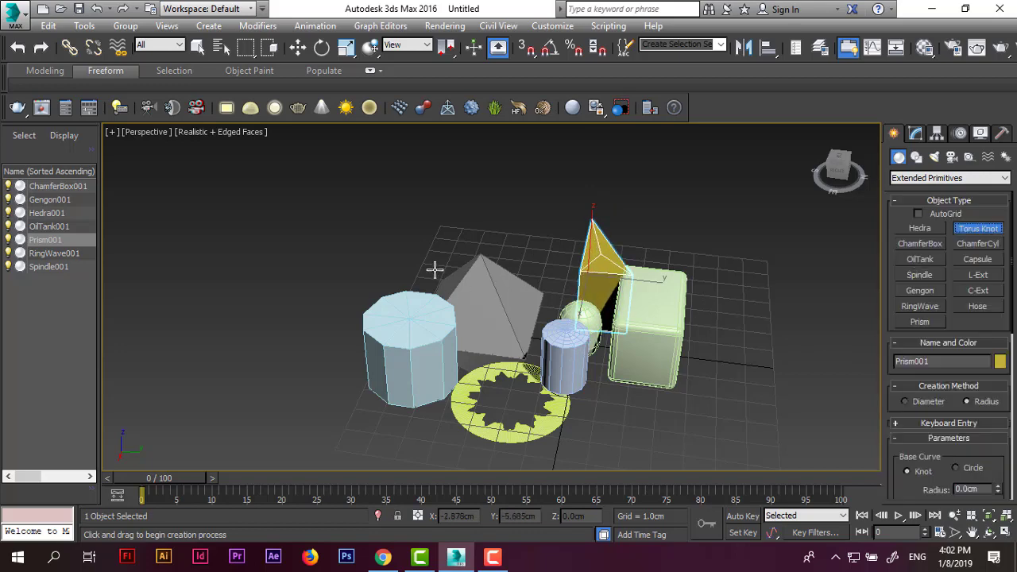
pyautogui.moveTo(416, 248)
pyautogui.mouseDown()
pyautogui.moveTo(462, 271)
pyautogui.moveTo(610, 295)
pyautogui.moveTo(422, 252)
pyautogui.mouseUp()
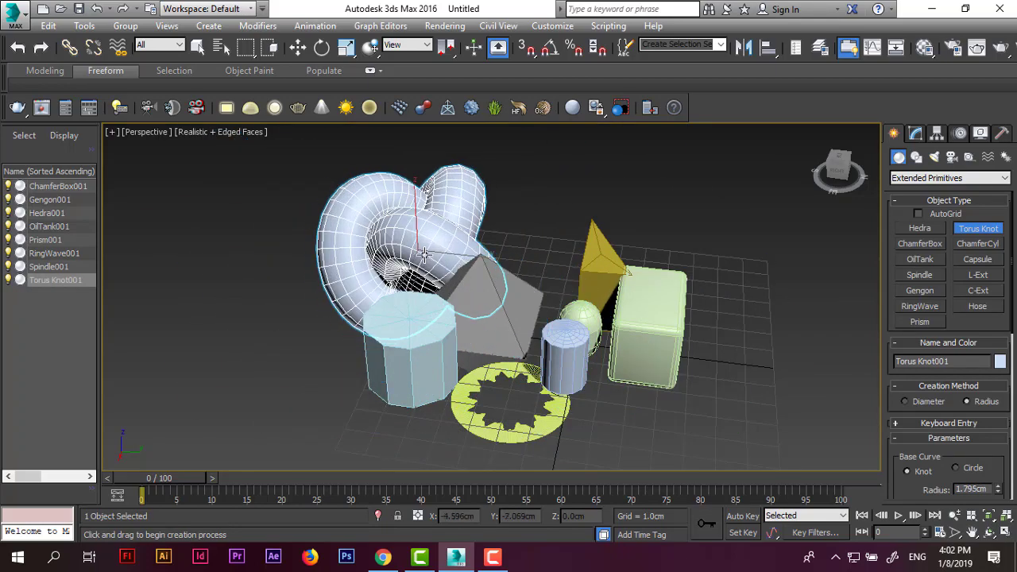
pyautogui.click(977, 244)
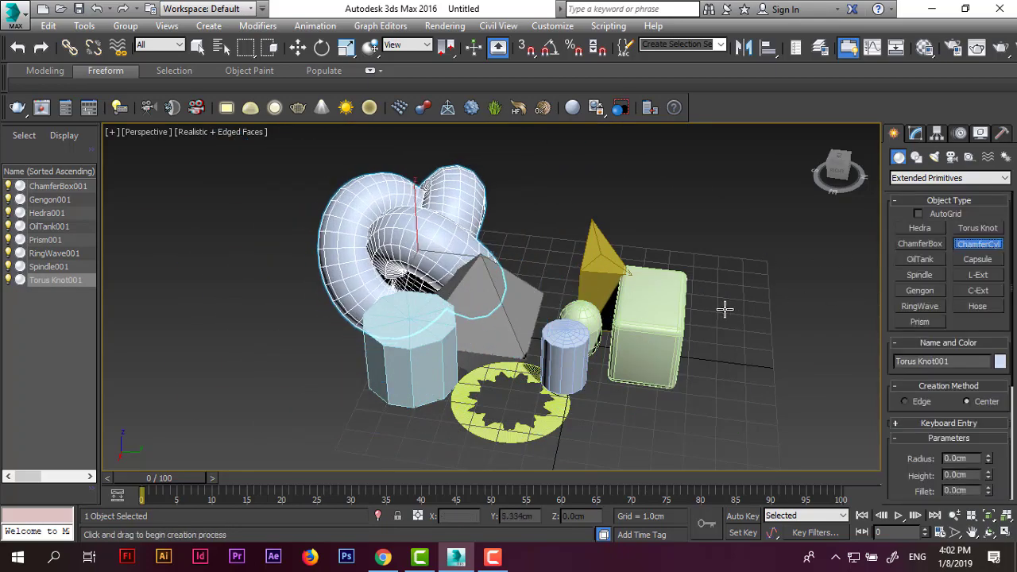
pyautogui.moveTo(726, 307); pyautogui.dragTo(761, 337)
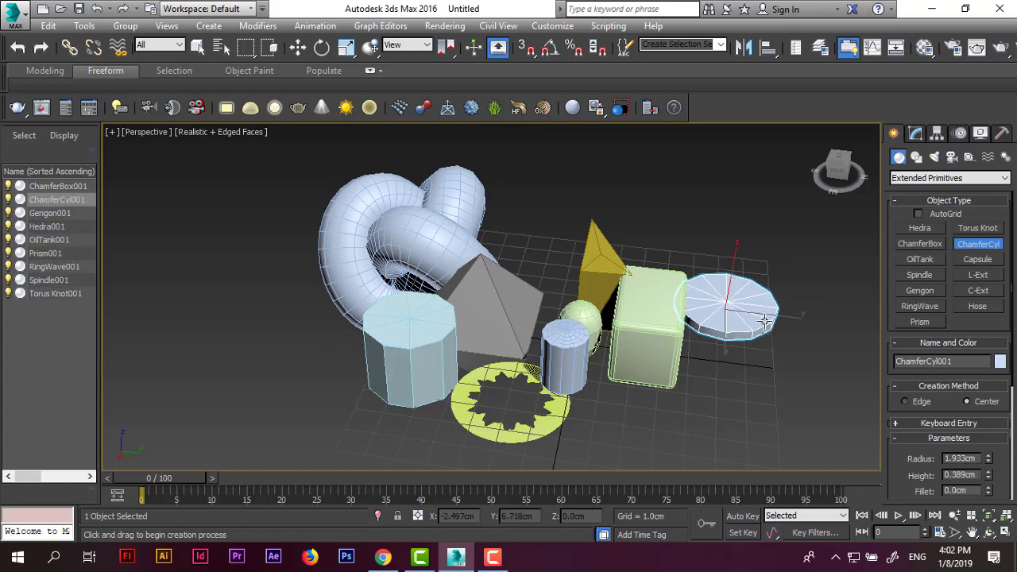
pyautogui.click(747, 268)
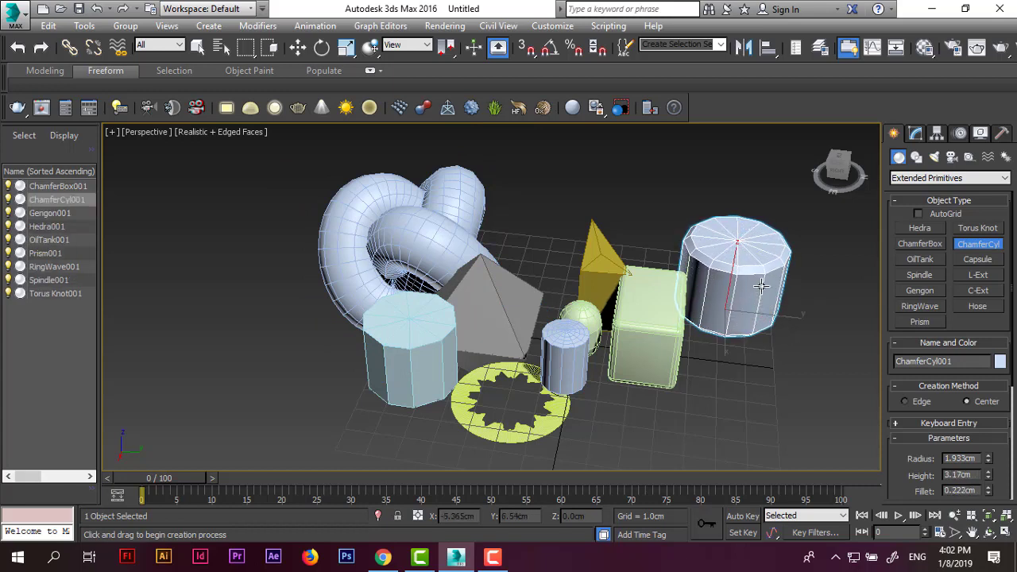
# - Add a Capsule beside the ChamferCyl and start an L-Ext footprint at front left
pyautogui.click(977, 260)
pyautogui.moveTo(747, 368); pyautogui.dragTo(832, 377)
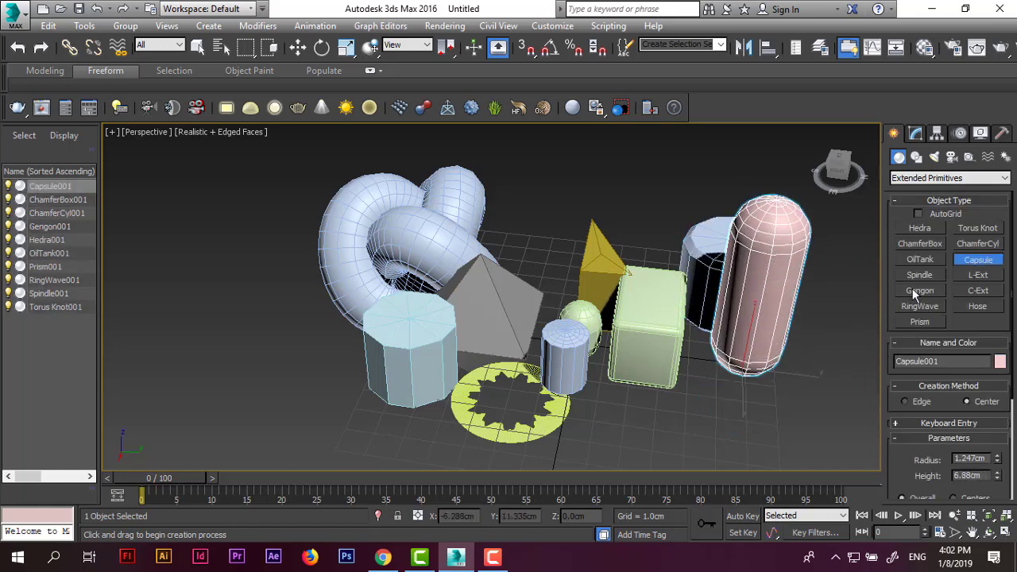
pyautogui.click(965, 276)
pyautogui.moveTo(244, 322); pyautogui.dragTo(372, 443)
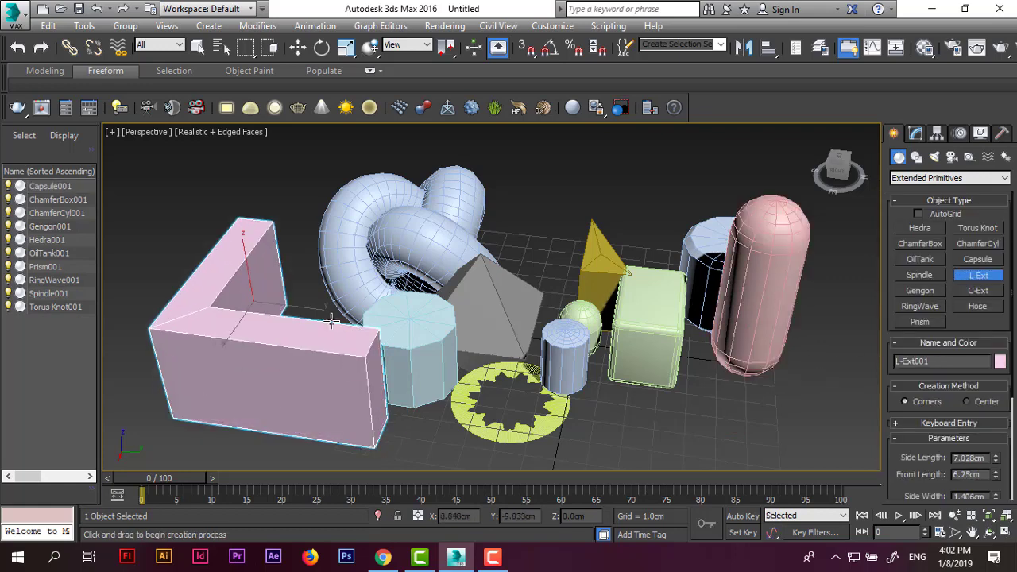
# - Finish the thin-walled L-Ext and create a C-Ext behind the pyramid
pyautogui.click(318, 311)
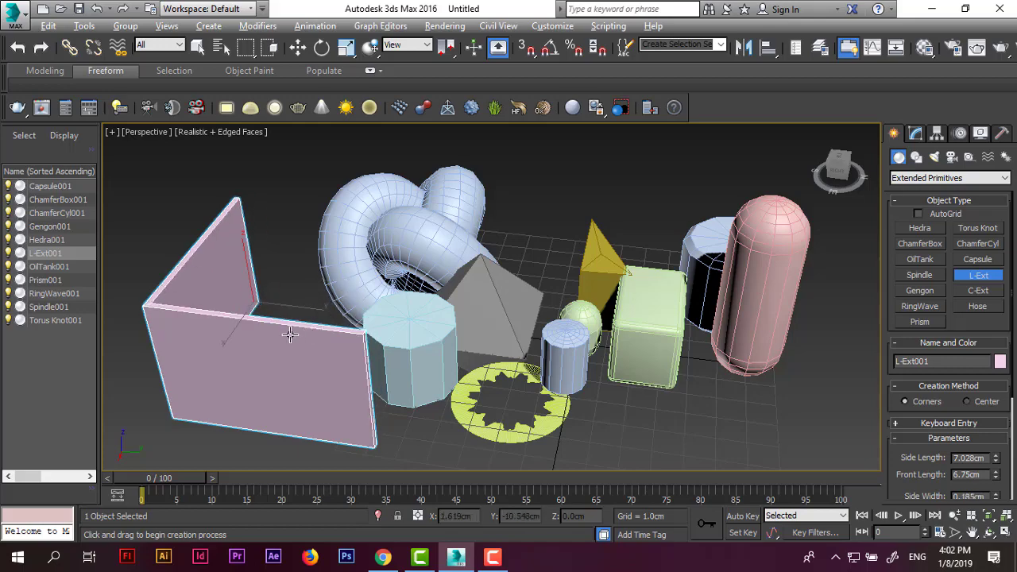
pyautogui.moveTo(289, 334)
pyautogui.keyDown('alt'); pyautogui.mouseDown(button='middle')
pyautogui.moveTo(151, 346)
pyautogui.moveTo(96, 336)
pyautogui.moveTo(343, 326)
pyautogui.moveTo(233, 325)
pyautogui.moveTo(212, 336)
pyautogui.moveTo(250, 340)
pyautogui.mouseUp(button='middle'); pyautogui.keyUp('alt')
pyautogui.click(976, 291)
pyautogui.moveTo(612, 233); pyautogui.dragTo(682, 359)
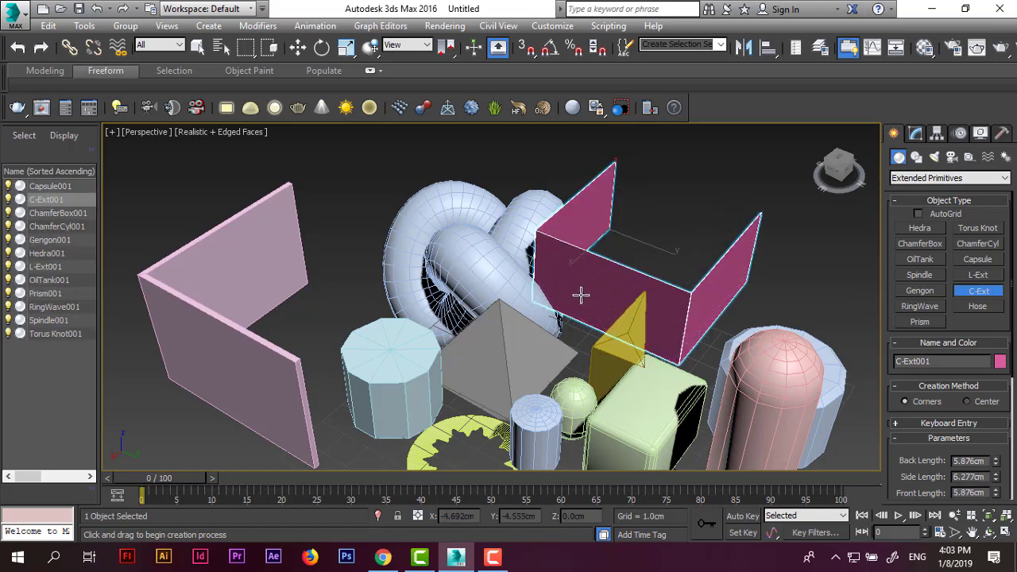
pyautogui.click(677, 266)
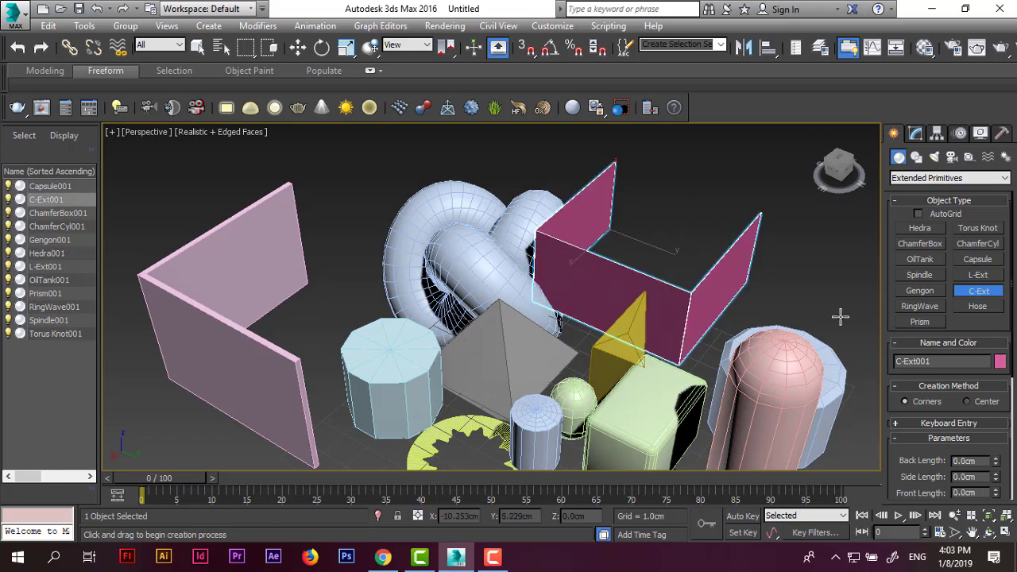
# - Add a Hose inside the L-Ext corner and return to Standard Primitives
pyautogui.click(978, 307)
pyautogui.moveTo(327, 302); pyautogui.dragTo(348, 304)
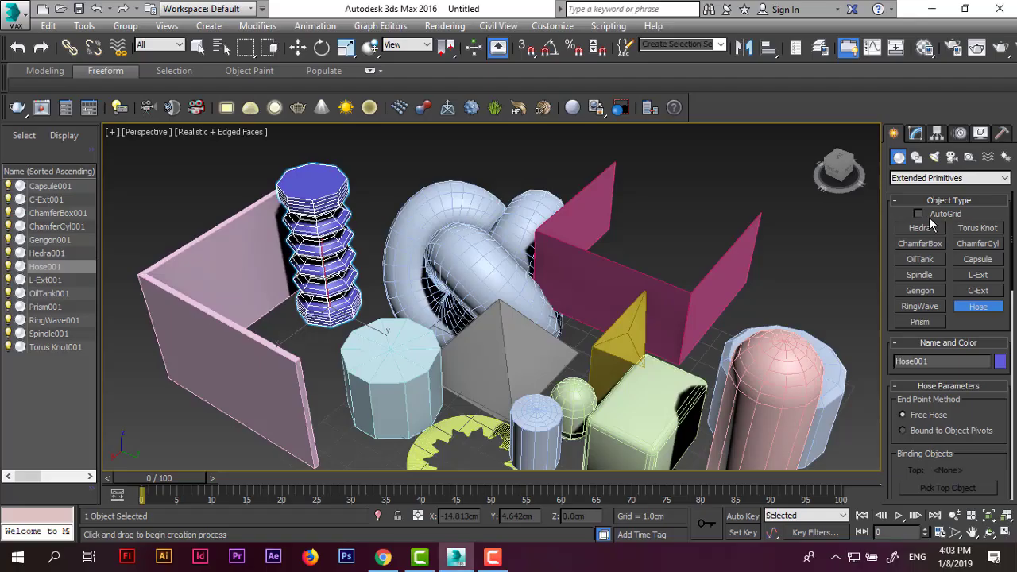
pyautogui.click(941, 178)
pyautogui.click(939, 192)
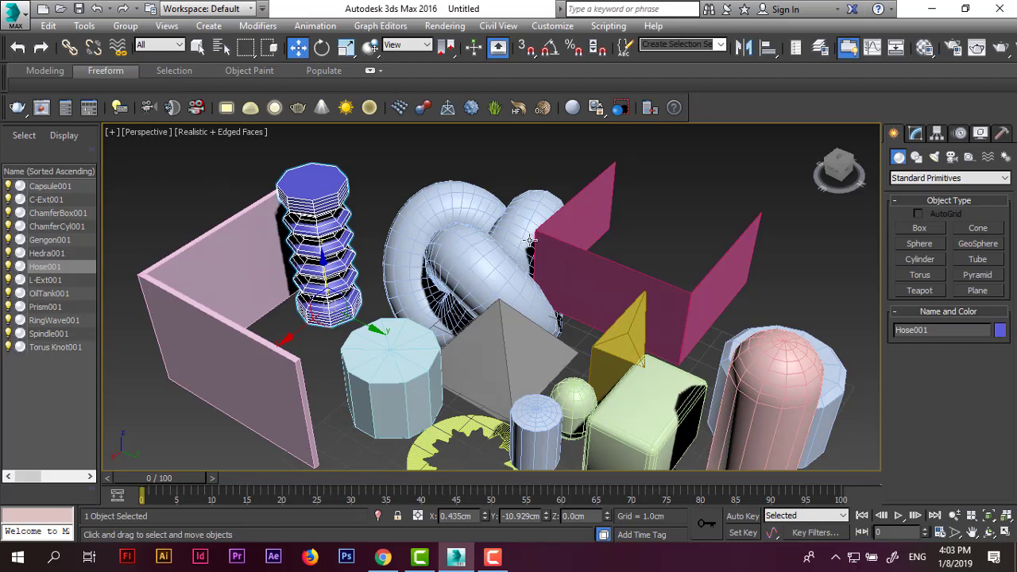
# - Select all 13 primitives with Ctrl+A and delete them, leaving the empty grid
pyautogui.scroll(-5, 530, 239)
pyautogui.hotkey('ctrl', 'a')
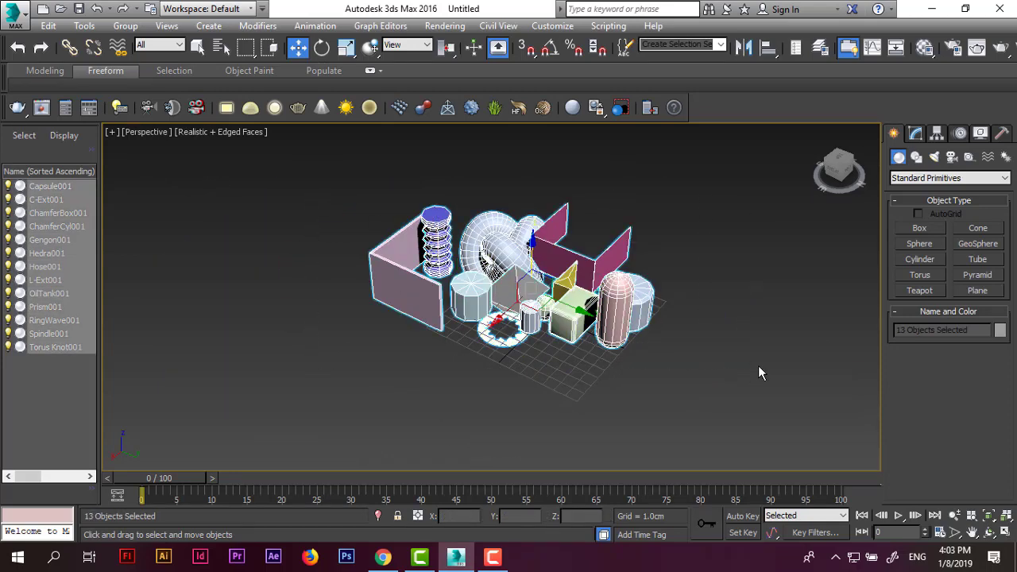
pyautogui.press('Delete')
pyautogui.scroll(3, 597, 301)
pyautogui.scroll(3, 568, 306)
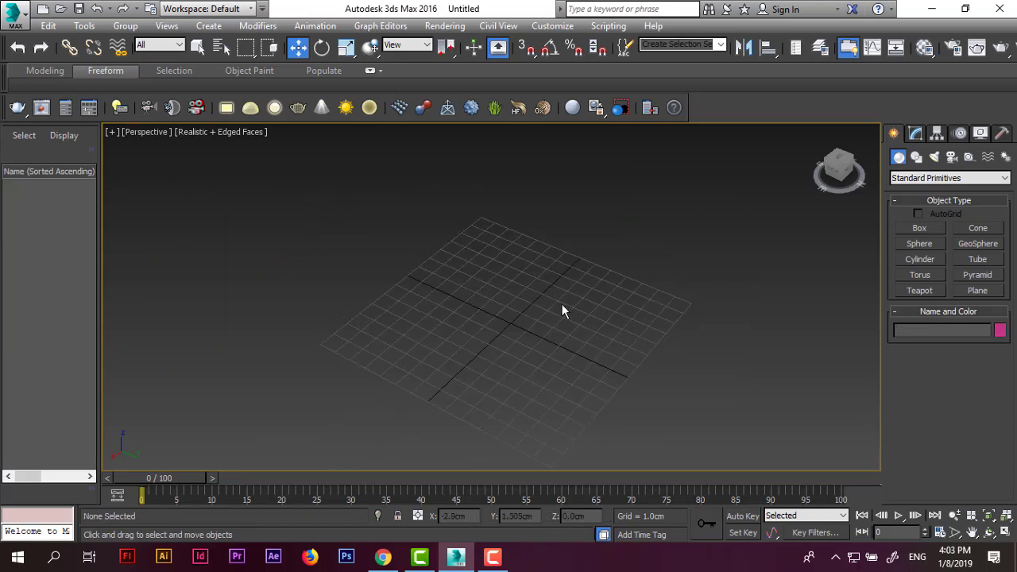